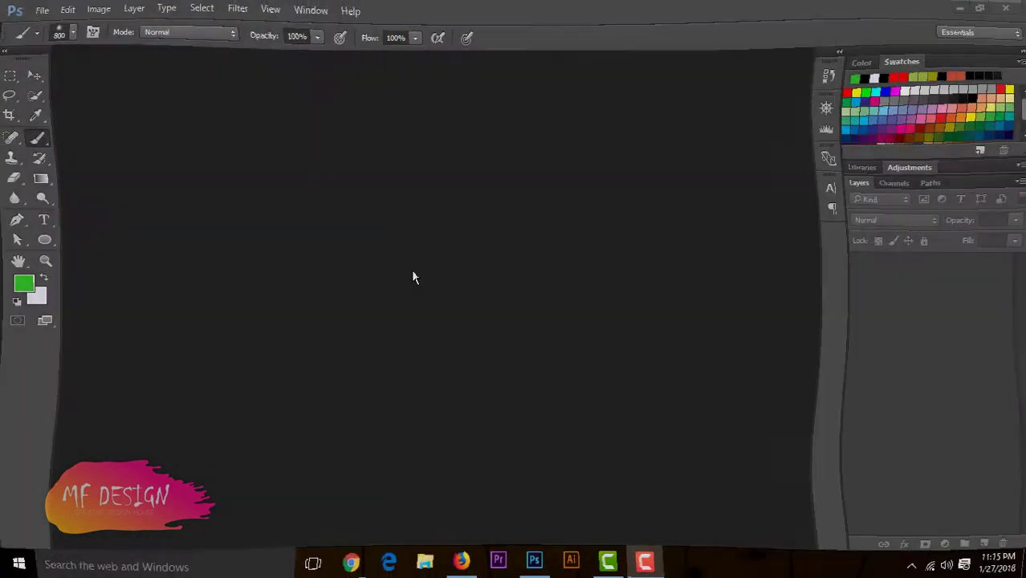
# Copy the girl's Flickr photo from Chrome to the clipboard and return to Photoshop
pyautogui.click(351, 564)
pyautogui.rightClick(482, 272)
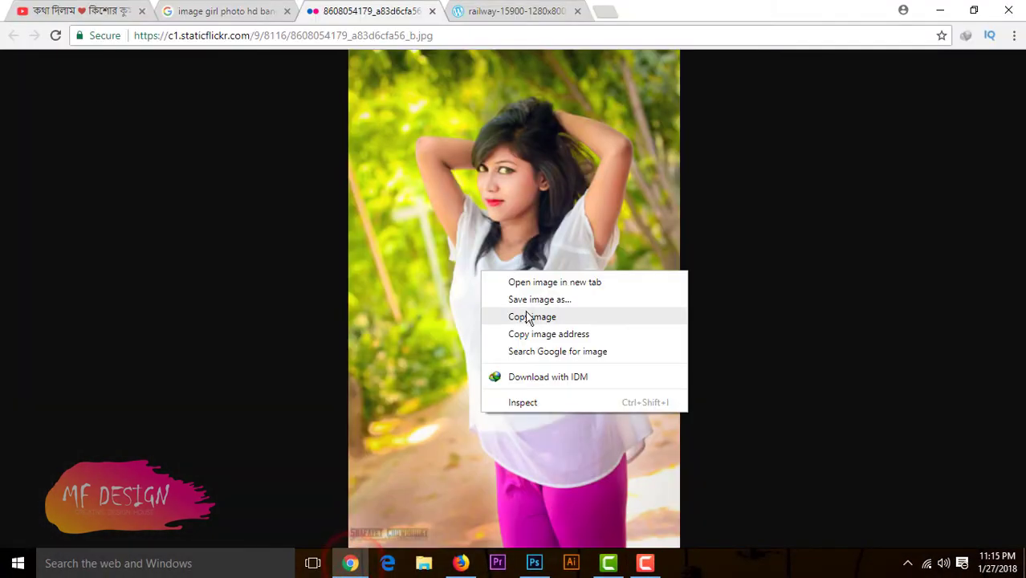
pyautogui.click(527, 319)
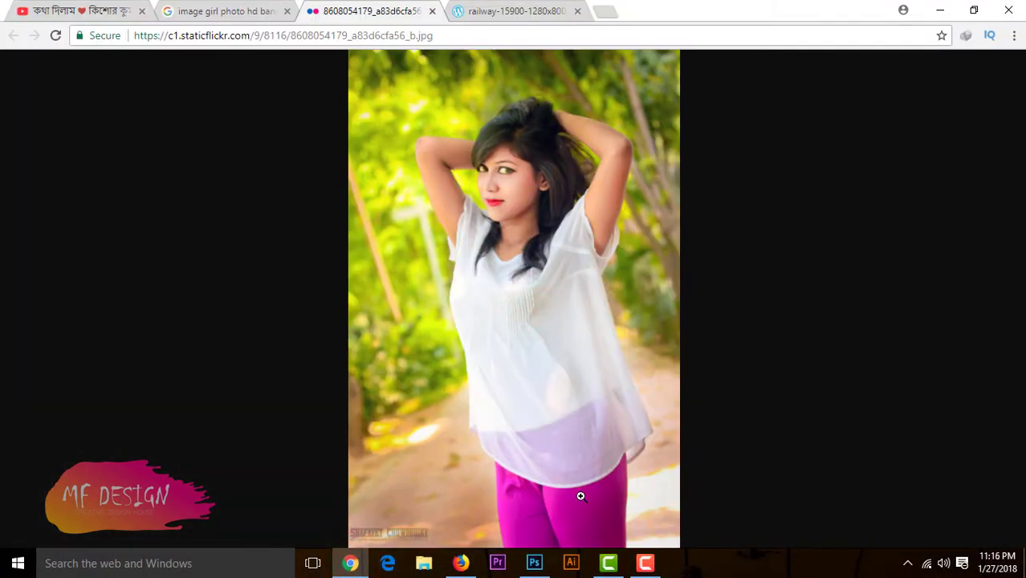
pyautogui.click(535, 563)
# Create a new document and paste the girl photo into it as Layer 1
pyautogui.click(42, 10)
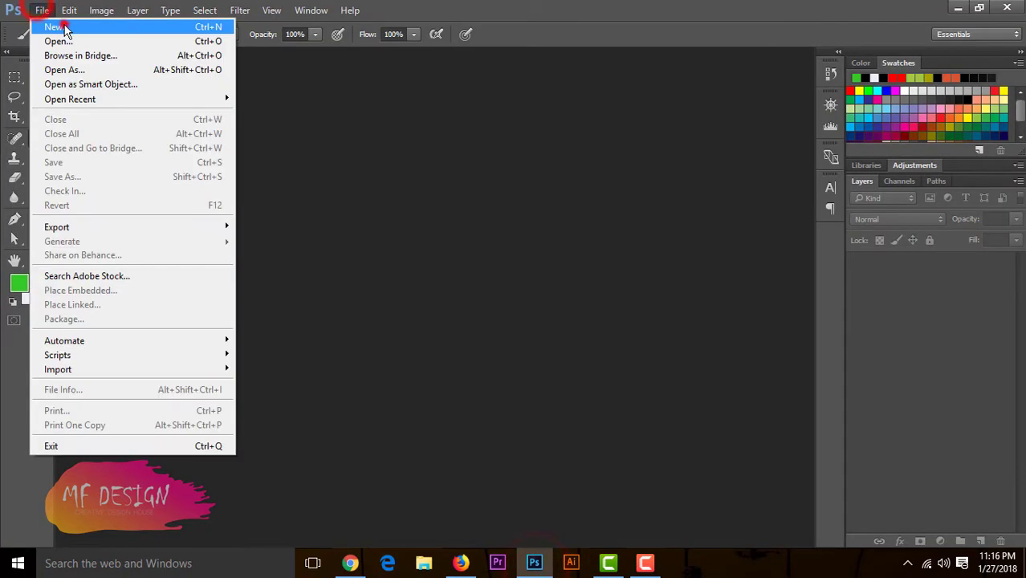
pyautogui.click(48, 25)
pyautogui.click(655, 110)
pyautogui.hotkey('ctrl', 'v')
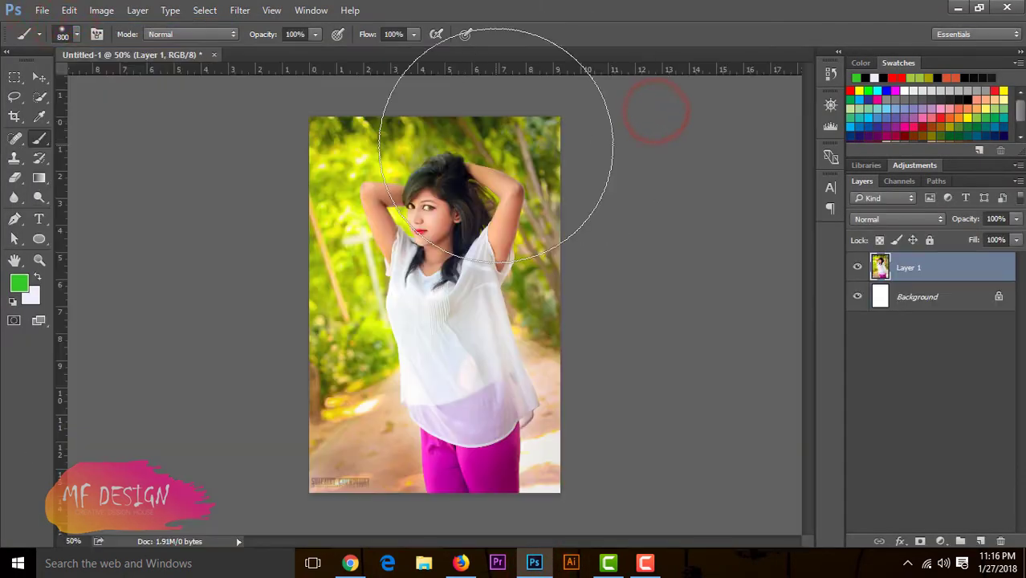
pyautogui.hotkey('ctrl', '+')
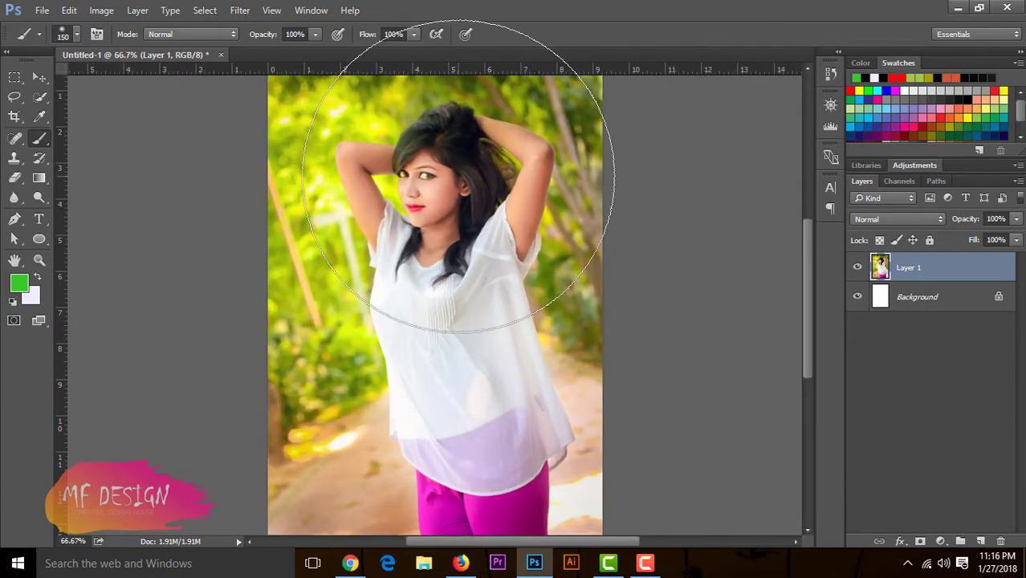
# Select the girl's hair, face and white top with the Quick Selection Tool
pyautogui.press('[')
pyautogui.press('[')
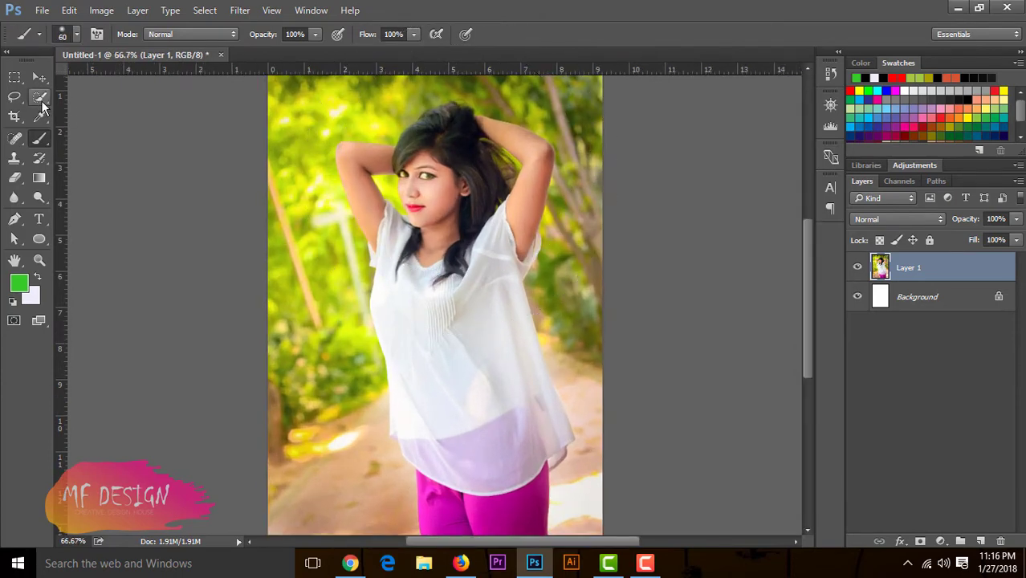
pyautogui.click(40, 98)
pyautogui.click(111, 96)
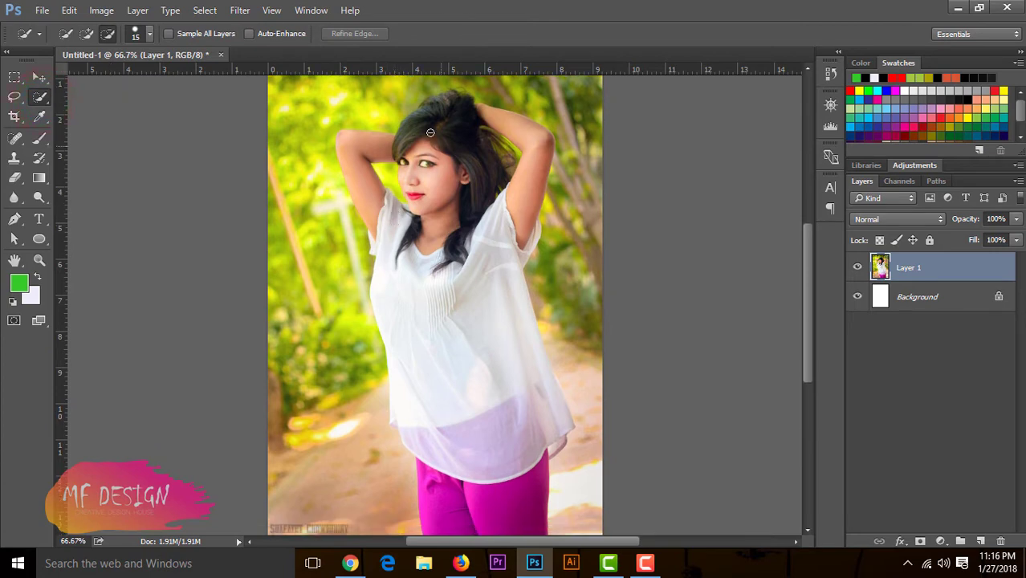
pyautogui.moveTo(431, 192); pyautogui.dragTo(448, 223)
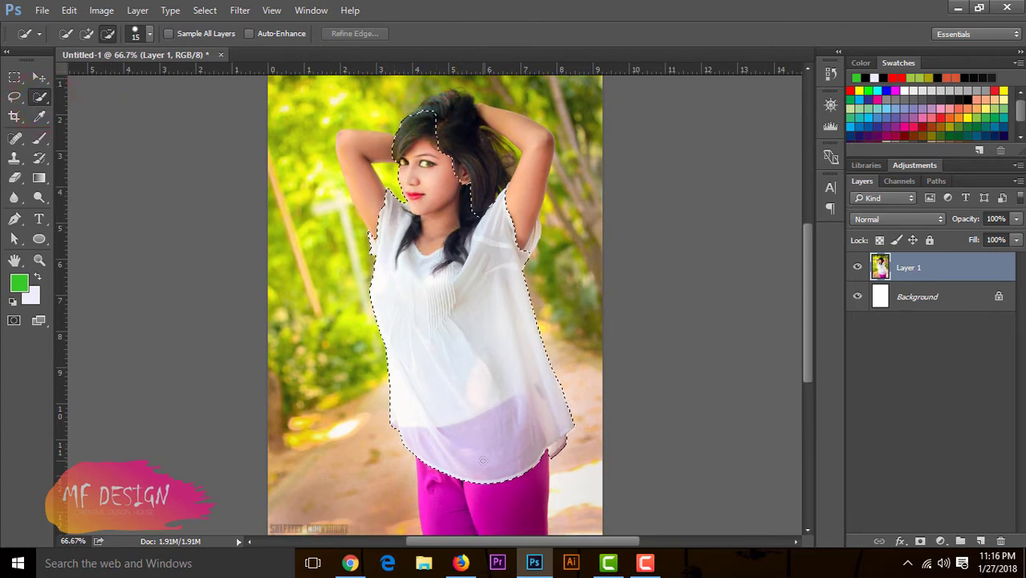
# Add the top of the hair, the pink trousers and the raised arm to the selection
pyautogui.click(87, 33)
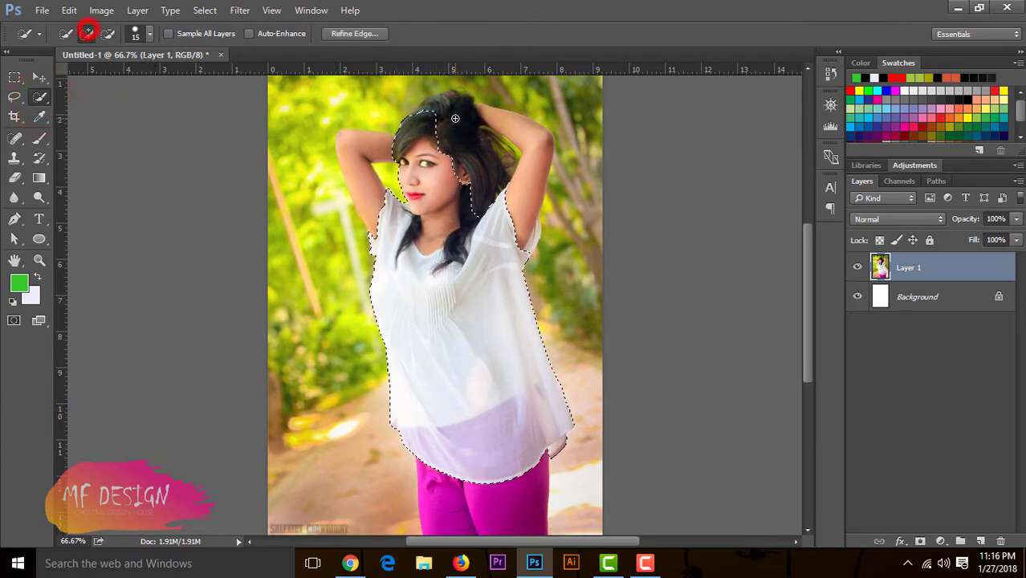
pyautogui.click(449, 105)
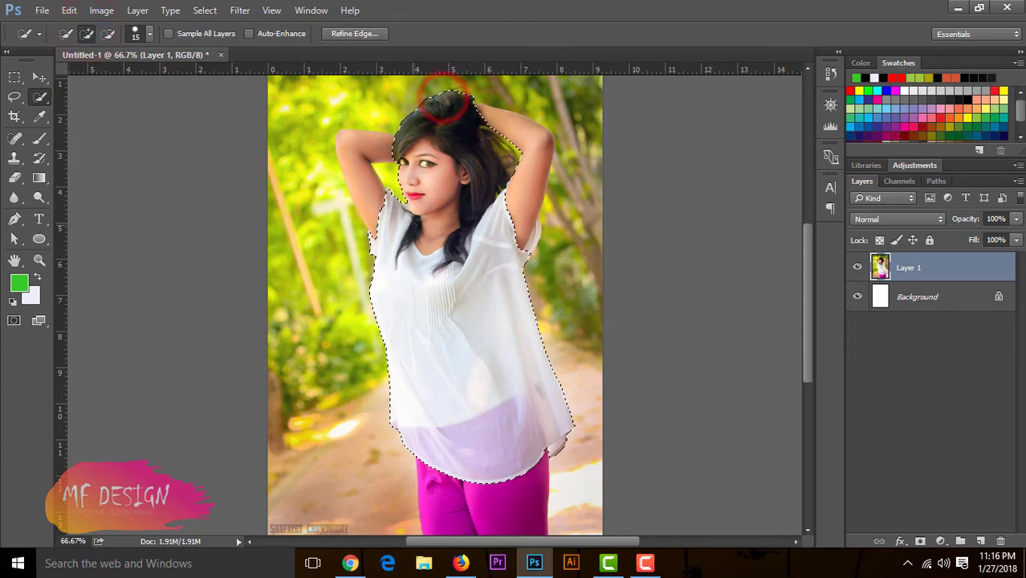
pyautogui.scroll(-1, 442, 257)
pyautogui.click(446, 298)
pyautogui.click(496, 448)
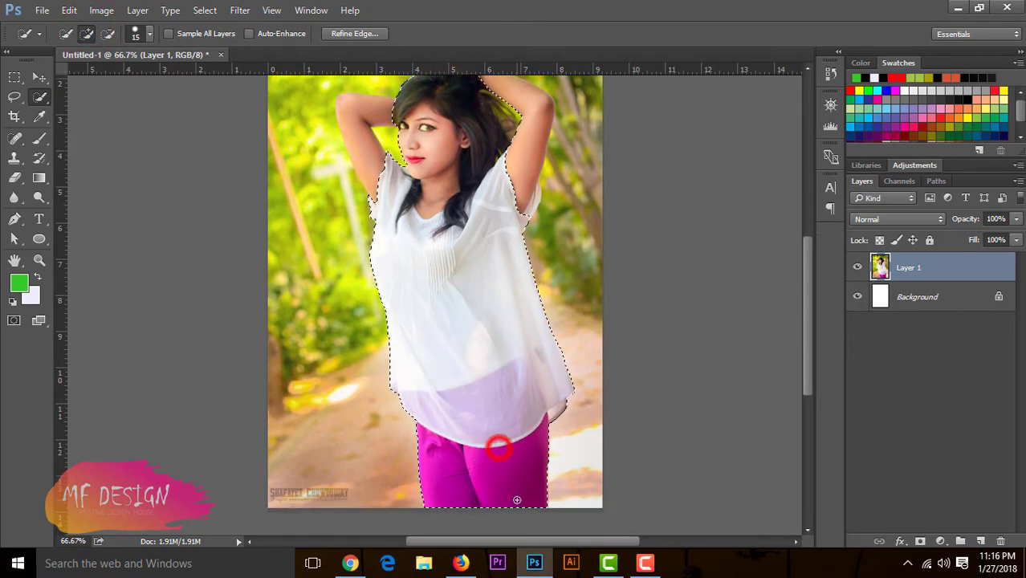
pyautogui.scroll(3, 448, 276)
pyautogui.click(516, 239)
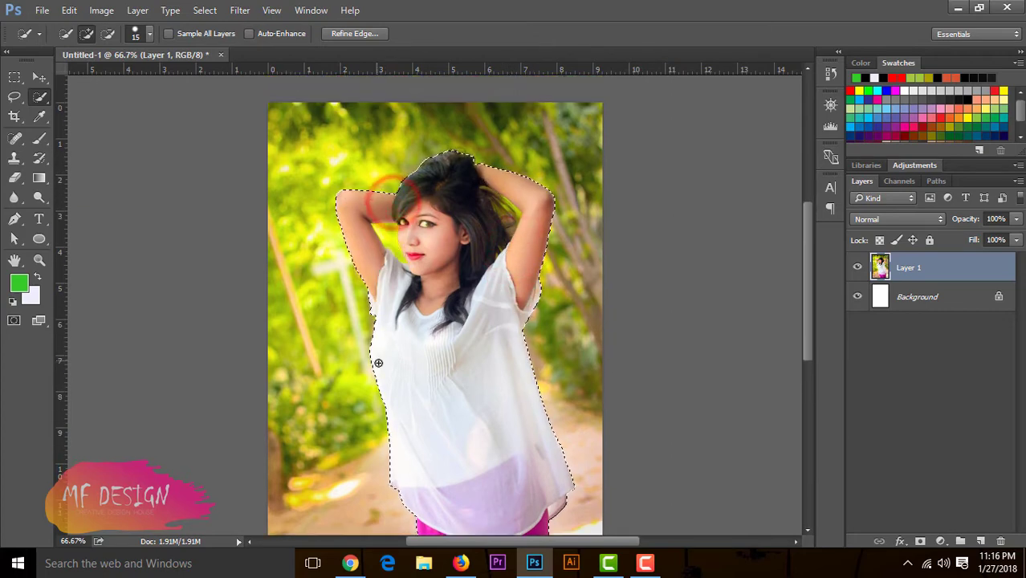
pyautogui.scroll(1, 321, 153)
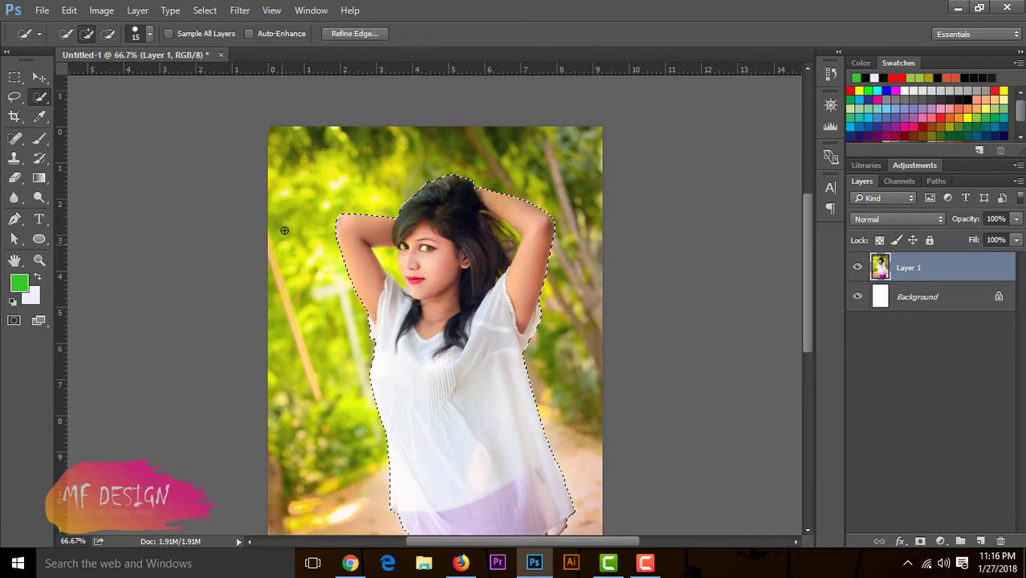
pyautogui.scroll(-2, 337, 247)
pyautogui.scroll(1, 337, 247)
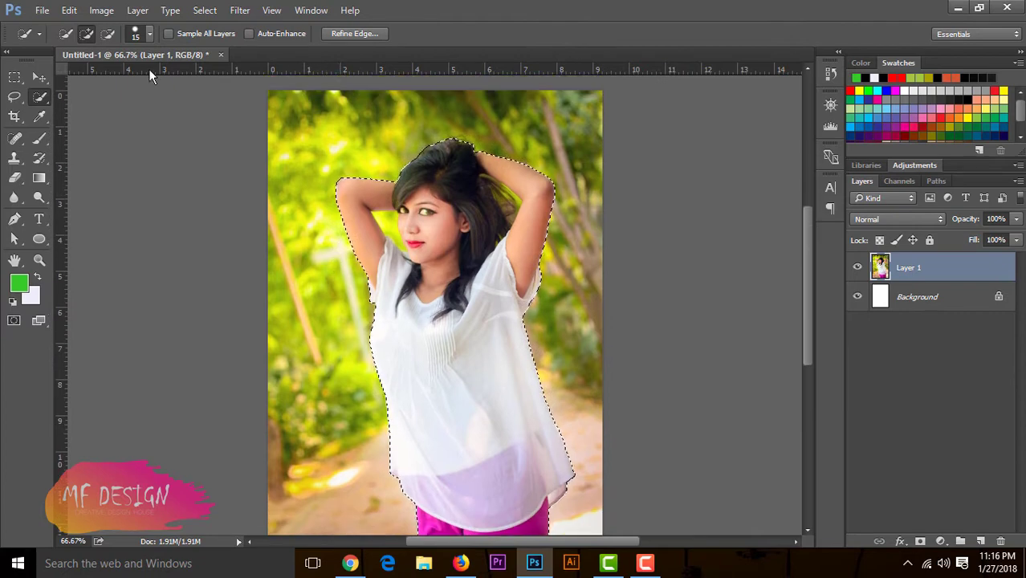
# Subtract the background near the face and beside the raised hand from the selection
pyautogui.click(108, 34)
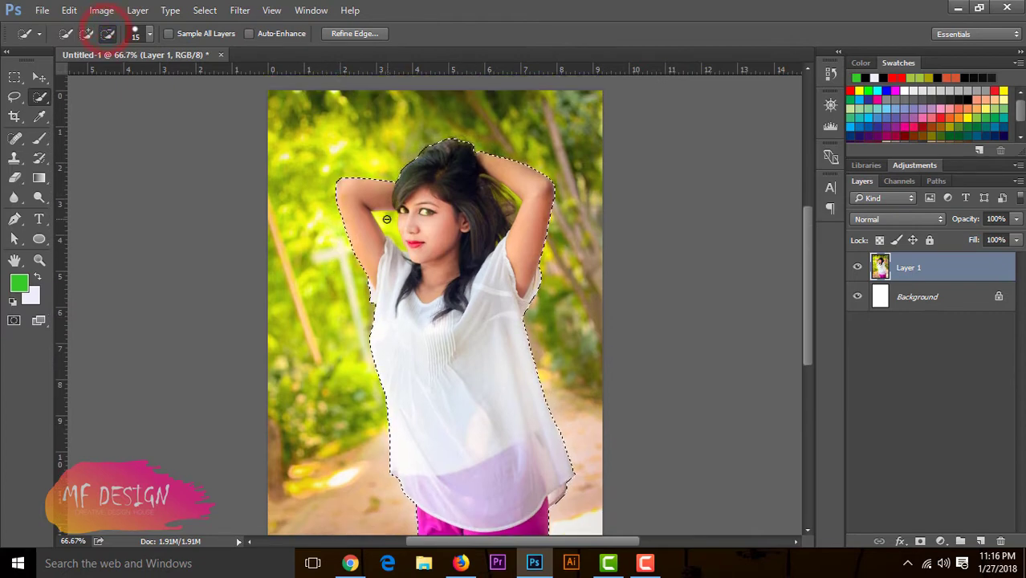
pyautogui.moveTo(382, 217); pyautogui.dragTo(393, 233)
pyautogui.scroll(1, 505, 200)
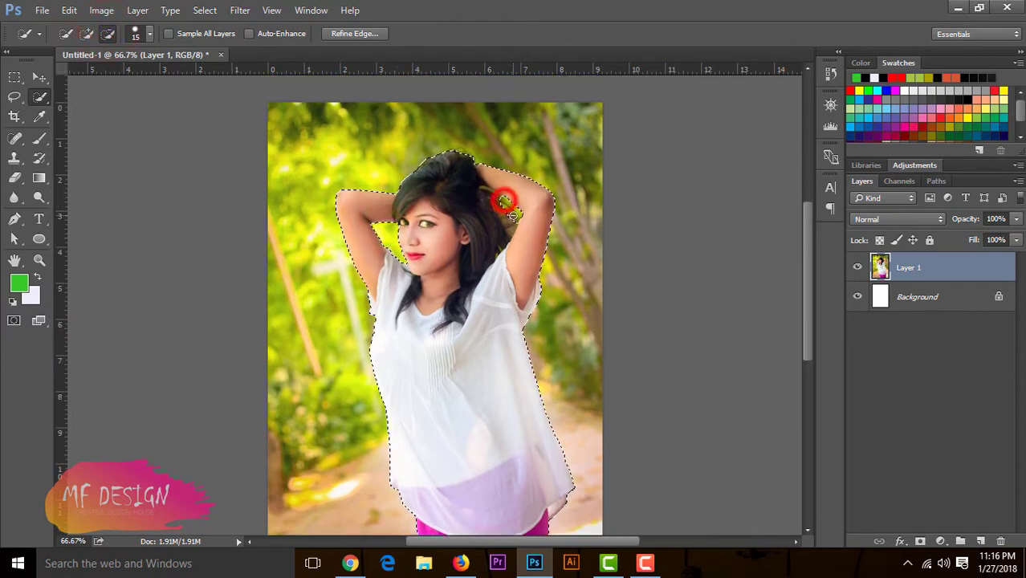
pyautogui.click(488, 184)
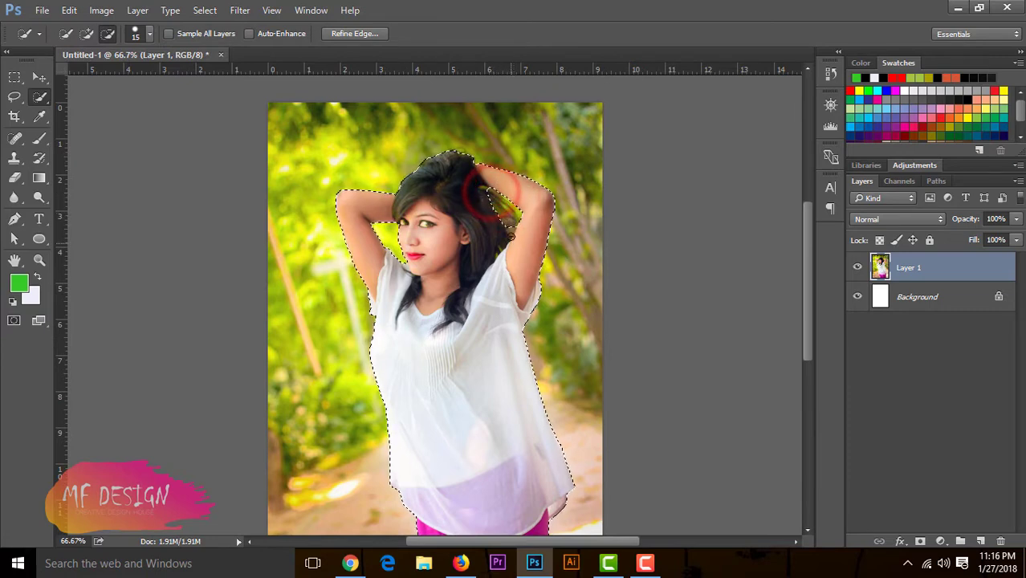
pyautogui.click(508, 223)
pyautogui.scroll(2, 554, 321)
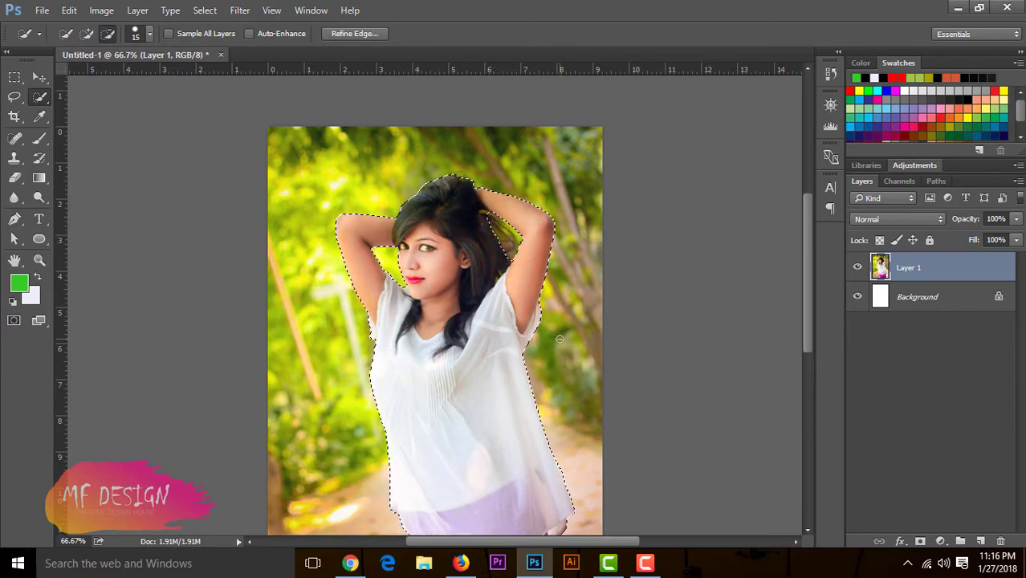
pyautogui.scroll(-2, 559, 338)
pyautogui.scroll(-10, 560, 339)
pyautogui.scroll(4, 460, 397)
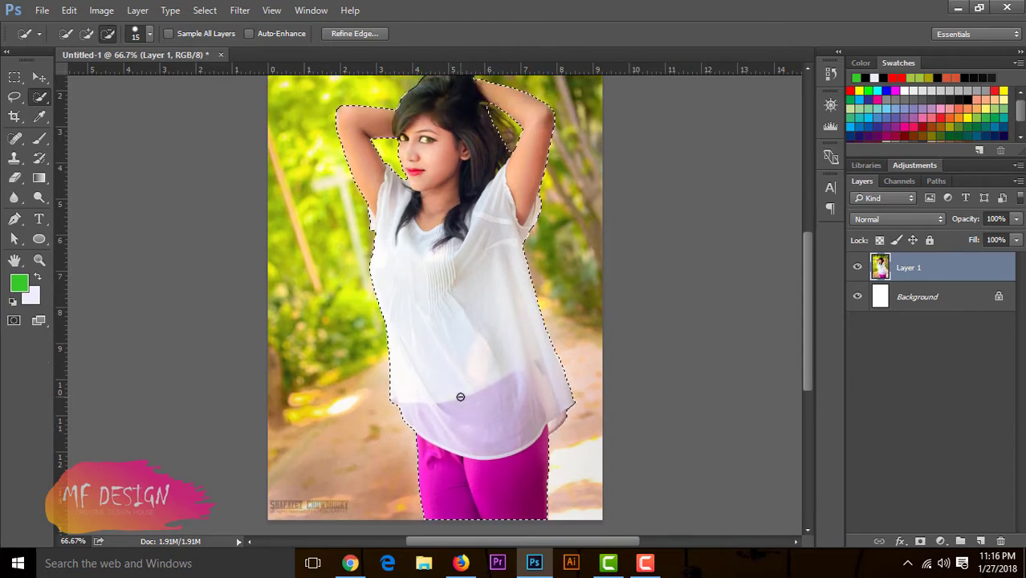
pyautogui.scroll(3, 460, 397)
pyautogui.scroll(1, 460, 397)
# In Refine Edge, set Feather to 0.5 and Smooth to 0.5
pyautogui.click(344, 33)
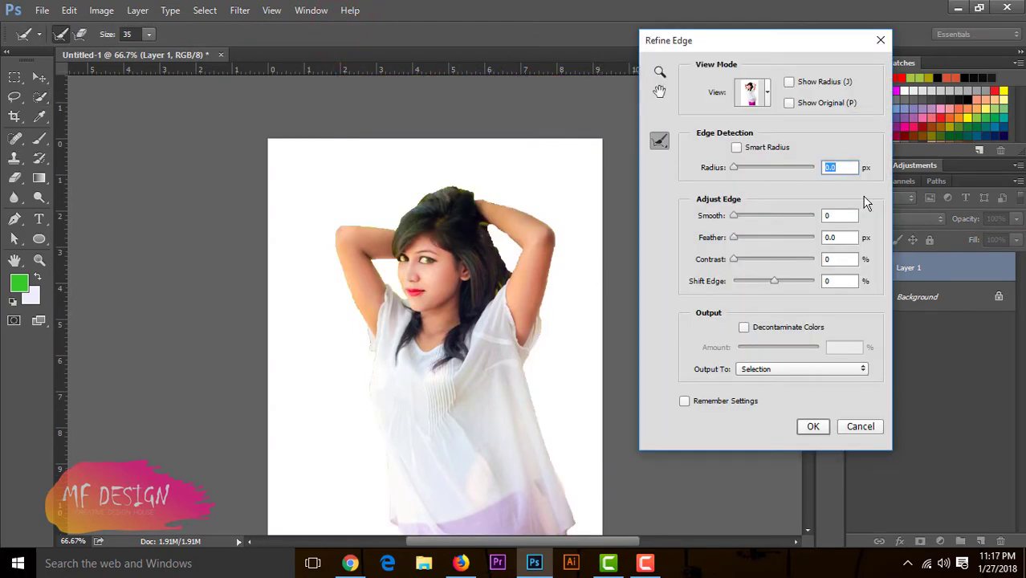
pyautogui.moveTo(734, 238); pyautogui.dragTo(720, 241)
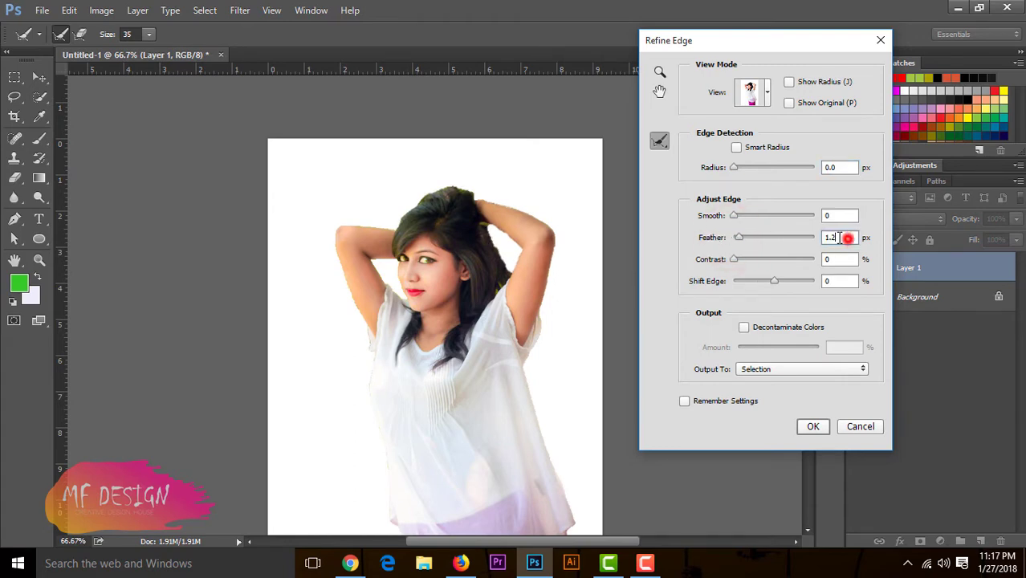
pyautogui.moveTo(839, 238); pyautogui.dragTo(822, 237)
pyautogui.write('.5')
pyautogui.click(823, 216)
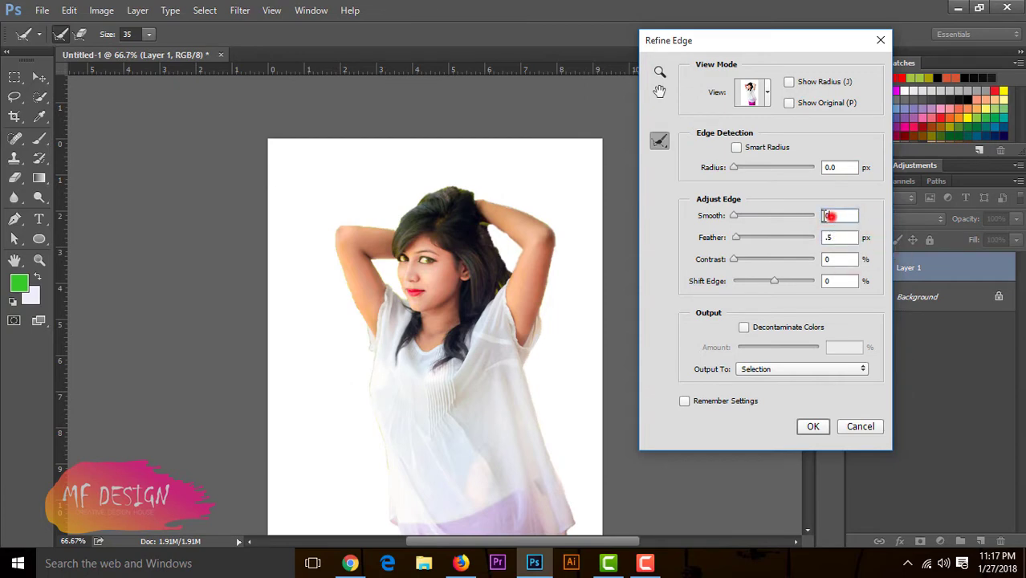
pyautogui.write('.5')
pyautogui.click(680, 302)
# Brush-refine the top of the hair and the shirt's right edge, dismissing the integer error
pyautogui.moveTo(397, 230); pyautogui.dragTo(501, 210)
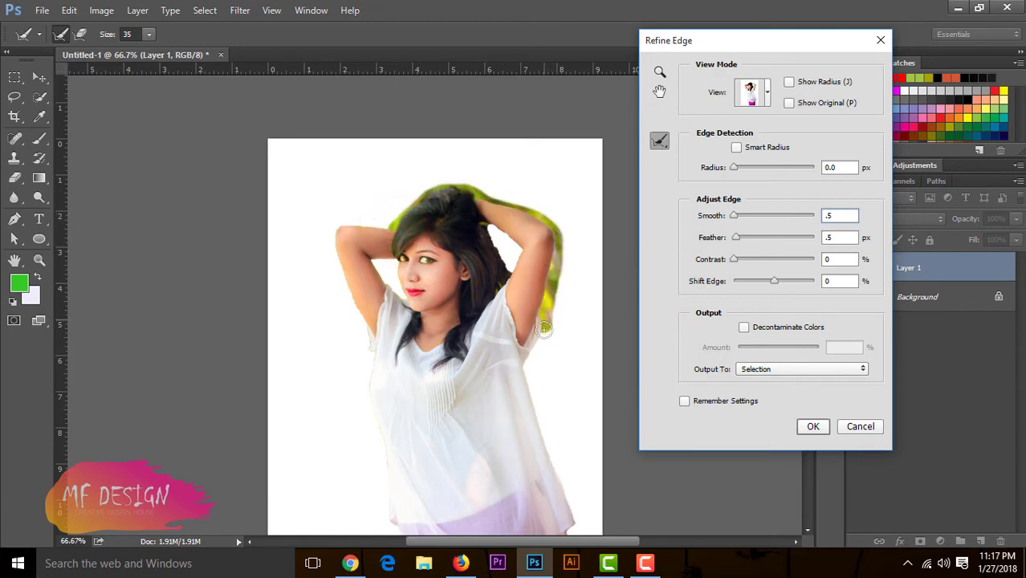
pyautogui.moveTo(528, 367); pyautogui.dragTo(548, 454)
pyautogui.moveTo(577, 522); pyautogui.dragTo(576, 530)
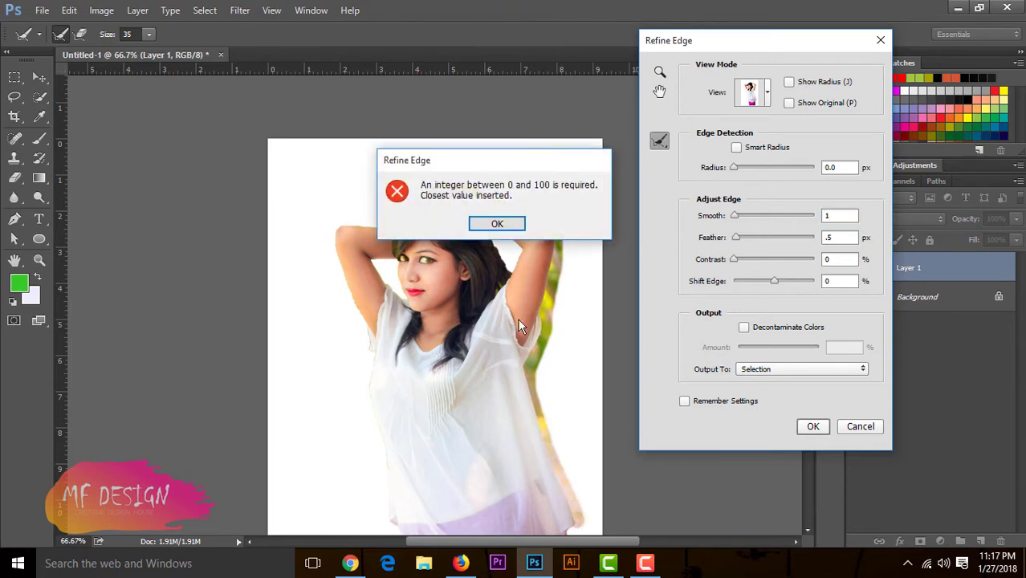
pyautogui.click(501, 223)
pyautogui.scroll(-1, 377, 252)
pyautogui.scroll(-1, 354, 238)
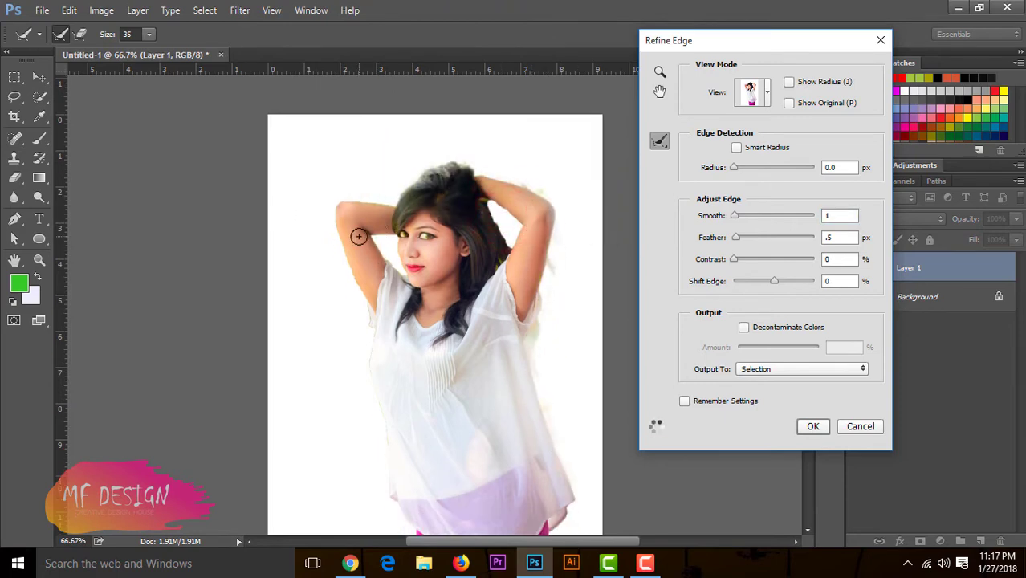
pyautogui.scroll(-1, 359, 236)
pyautogui.scroll(-4, 378, 257)
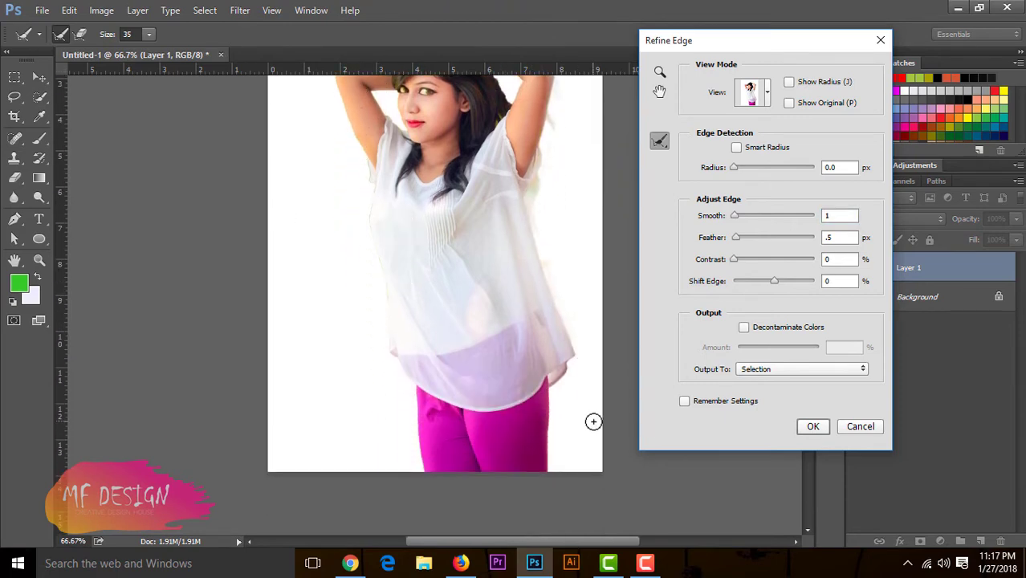
pyautogui.scroll(4, 591, 419)
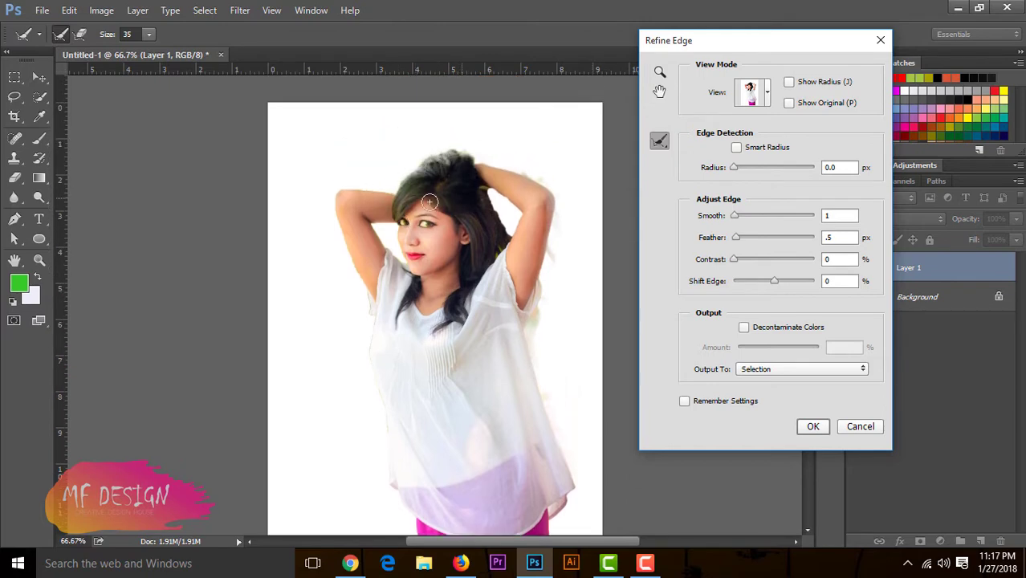
# Refine the edges around the hair and along the left arm
pyautogui.moveTo(490, 203); pyautogui.dragTo(501, 194)
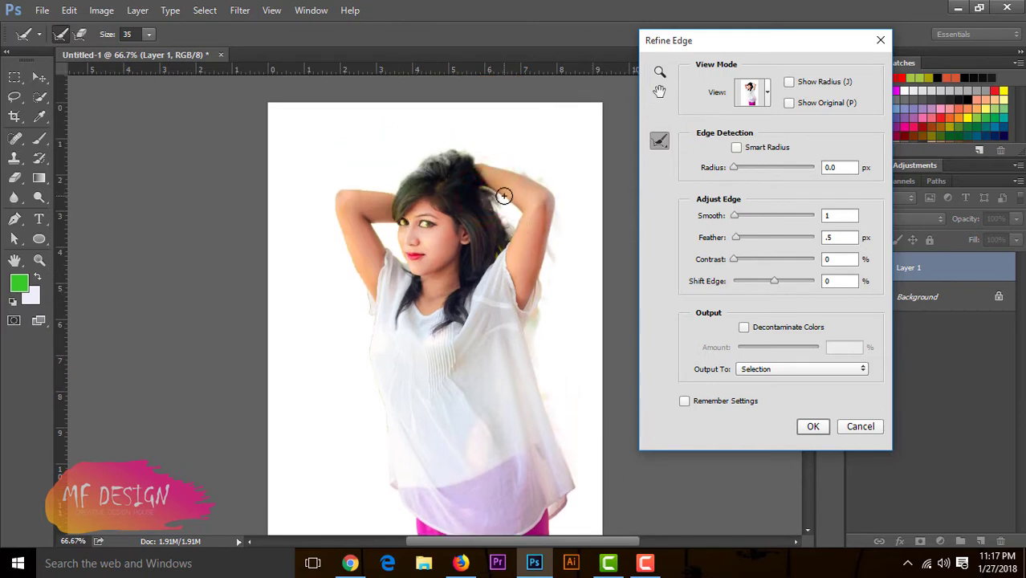
pyautogui.scroll(1, 522, 233)
pyautogui.scroll(1, 542, 264)
pyautogui.moveTo(399, 227); pyautogui.dragTo(365, 333)
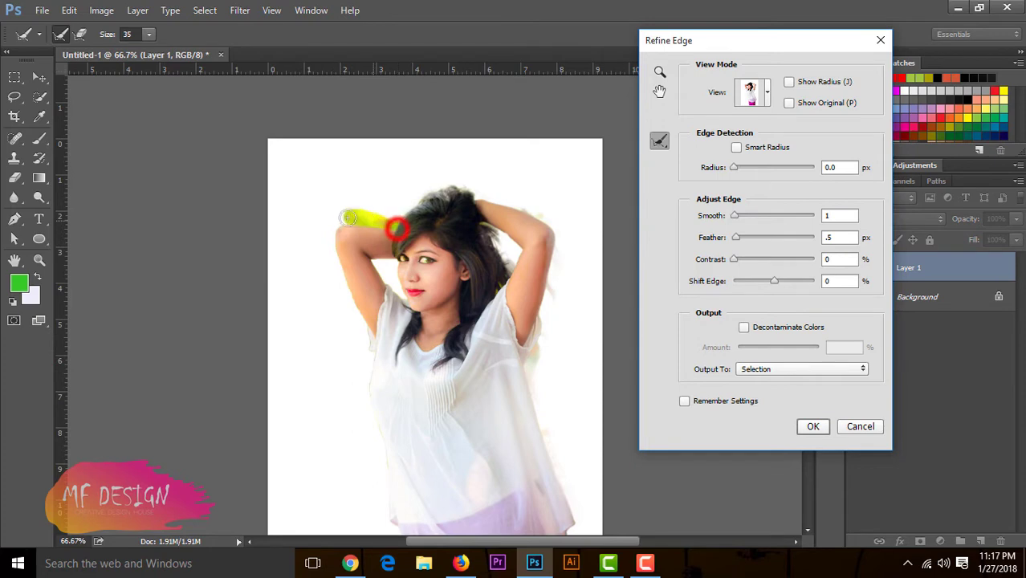
pyautogui.moveTo(369, 379); pyautogui.dragTo(384, 433)
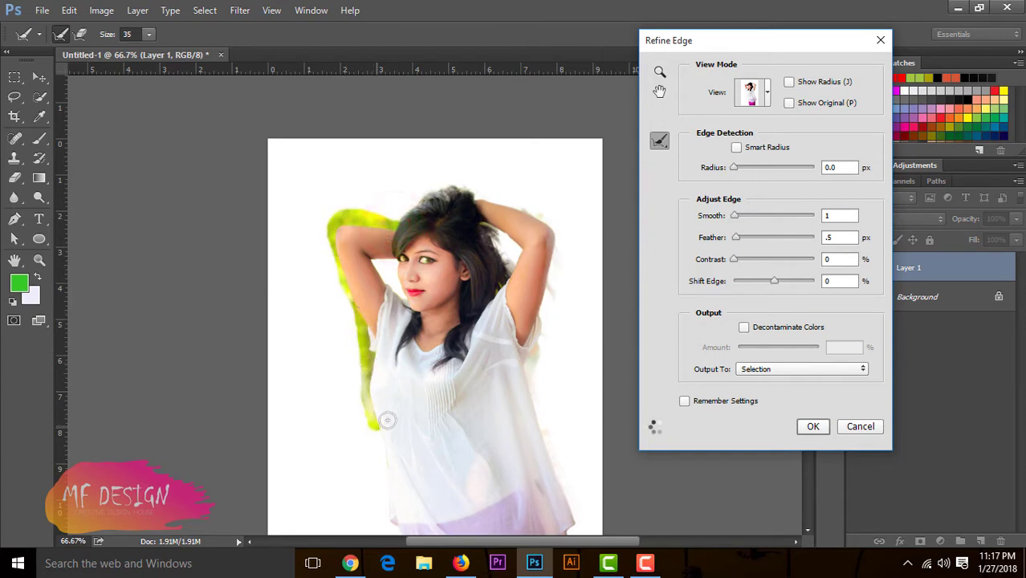
pyautogui.scroll(-2, 394, 393)
pyautogui.scroll(-2, 394, 393)
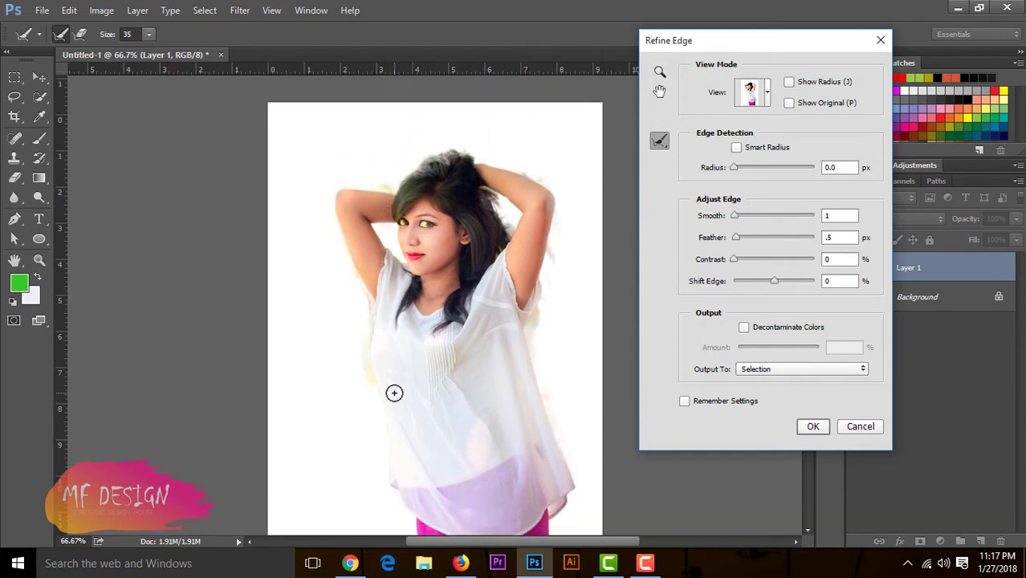
pyautogui.scroll(-1, 394, 392)
pyautogui.scroll(-2, 394, 392)
pyautogui.scroll(4, 394, 393)
pyautogui.scroll(1, 394, 393)
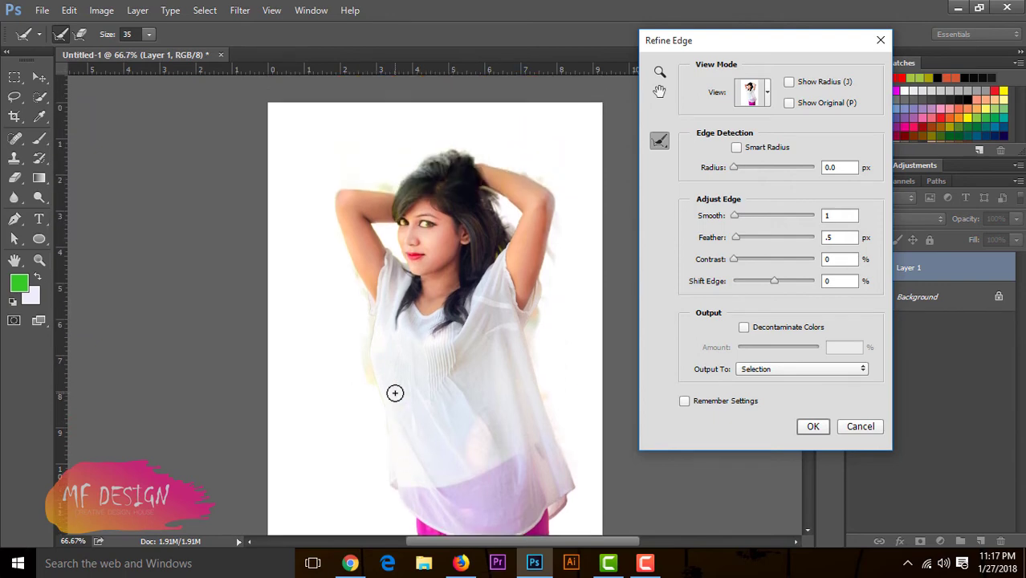
# Output the refined cutout to a new layer, hide the Background, and move the cutout up-left
pyautogui.click(773, 369)
pyautogui.click(777, 401)
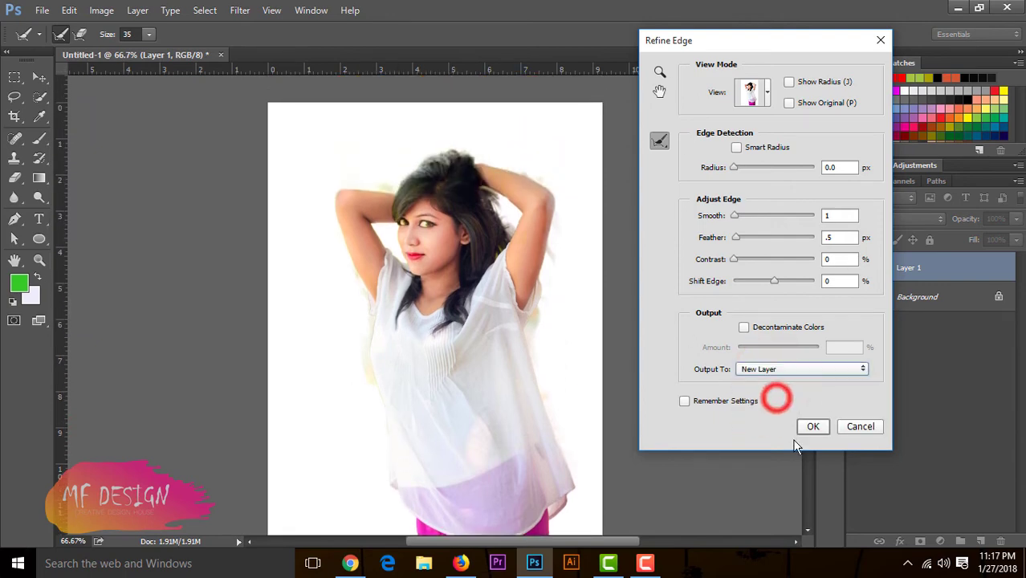
pyautogui.click(807, 425)
pyautogui.click(857, 326)
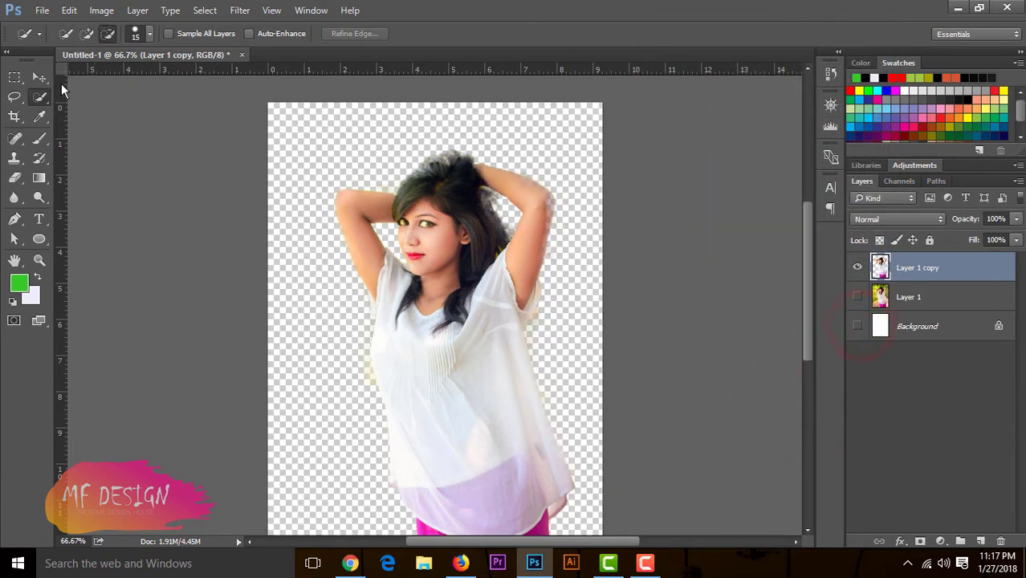
pyautogui.click(39, 77)
pyautogui.moveTo(480, 215); pyautogui.dragTo(459, 196)
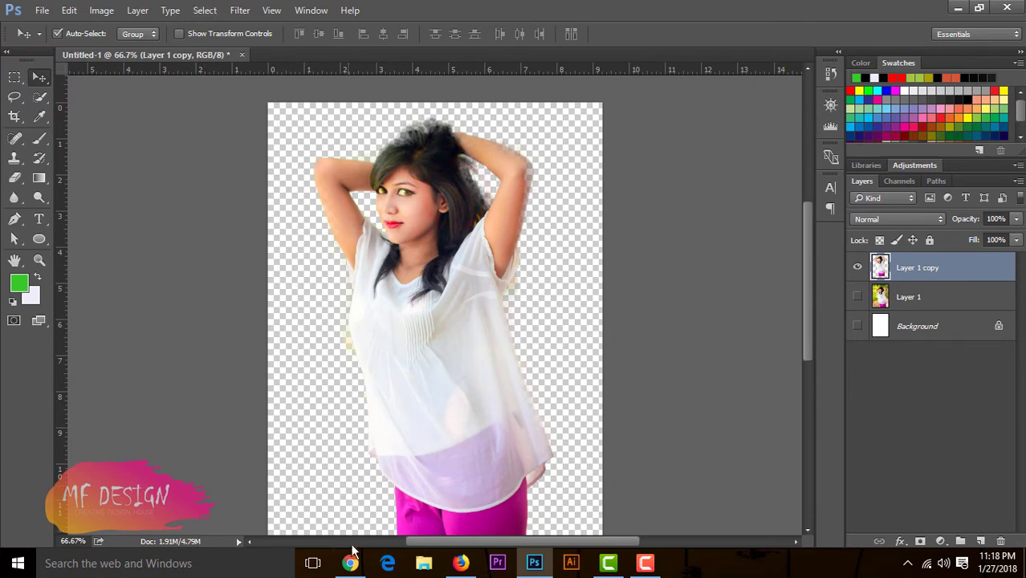
pyautogui.click(350, 562)
# Copy the railway-track image from Chrome and return to Photoshop
pyautogui.click(490, 12)
pyautogui.rightClick(450, 205)
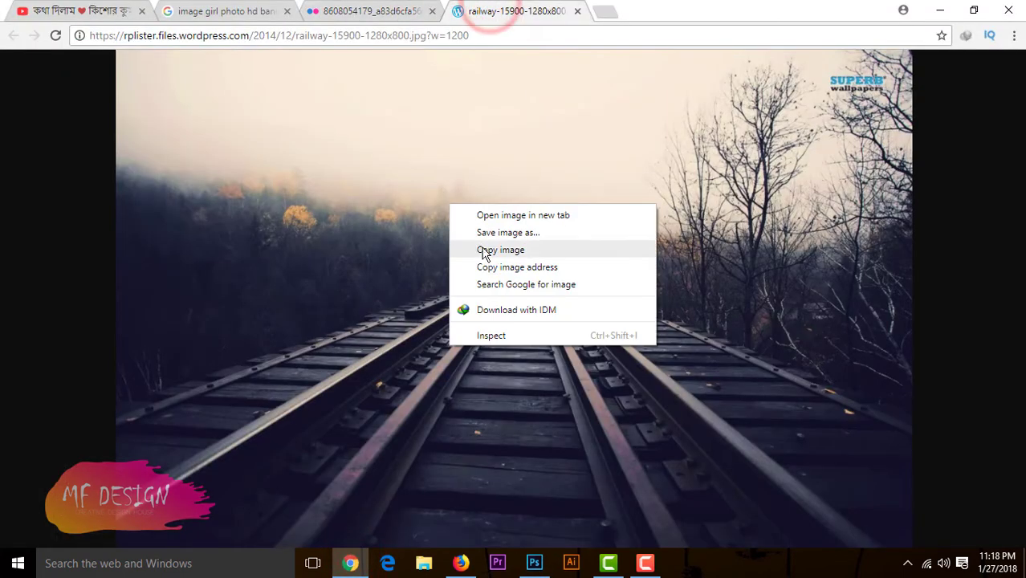
pyautogui.click(485, 250)
pyautogui.click(534, 563)
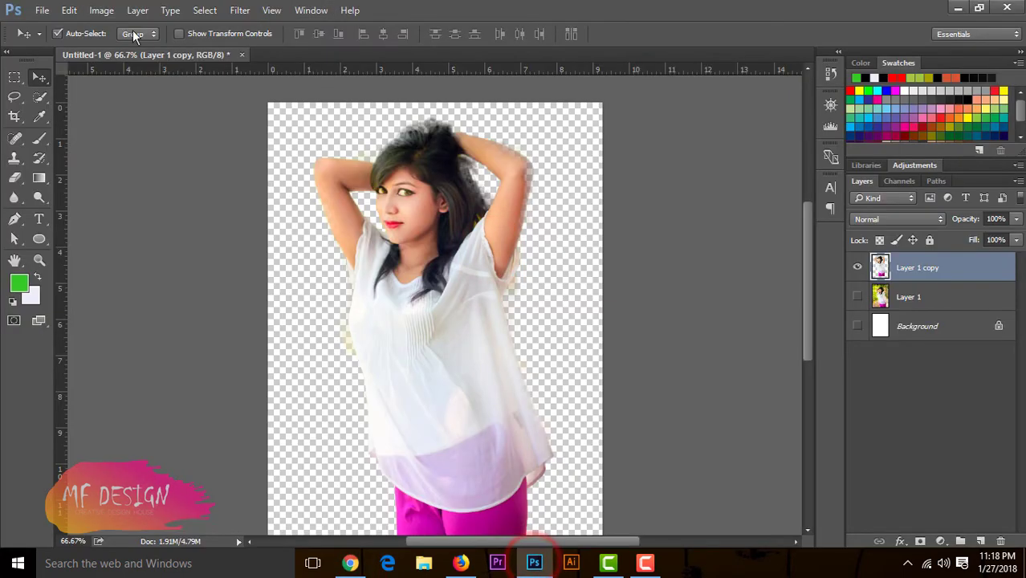
# Paste the railway photo into a new 1200 × 750 document and add an empty layer above
pyautogui.click(41, 9)
pyautogui.click(48, 19)
pyautogui.click(665, 117)
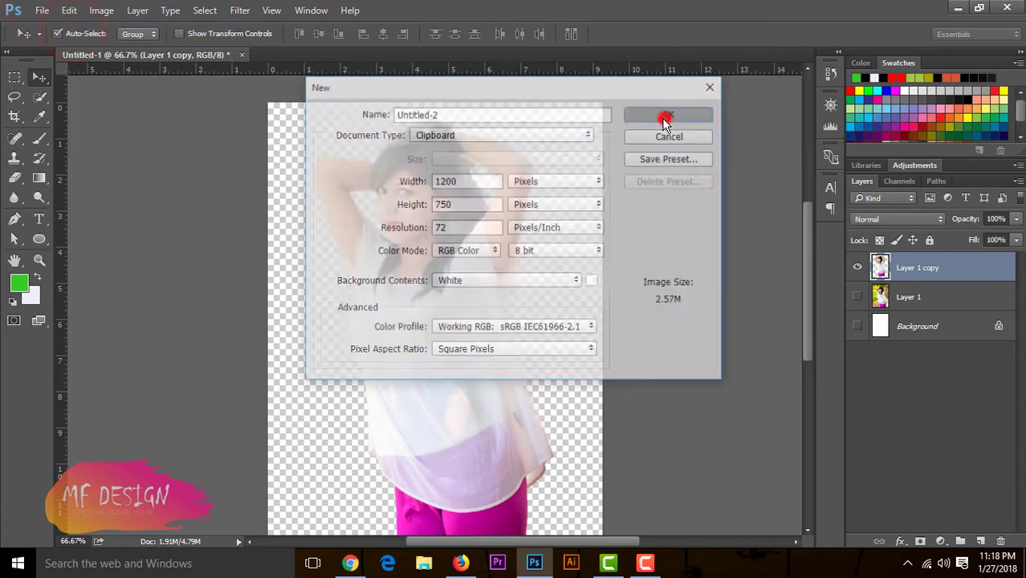
pyautogui.hotkey('ctrl', 'v')
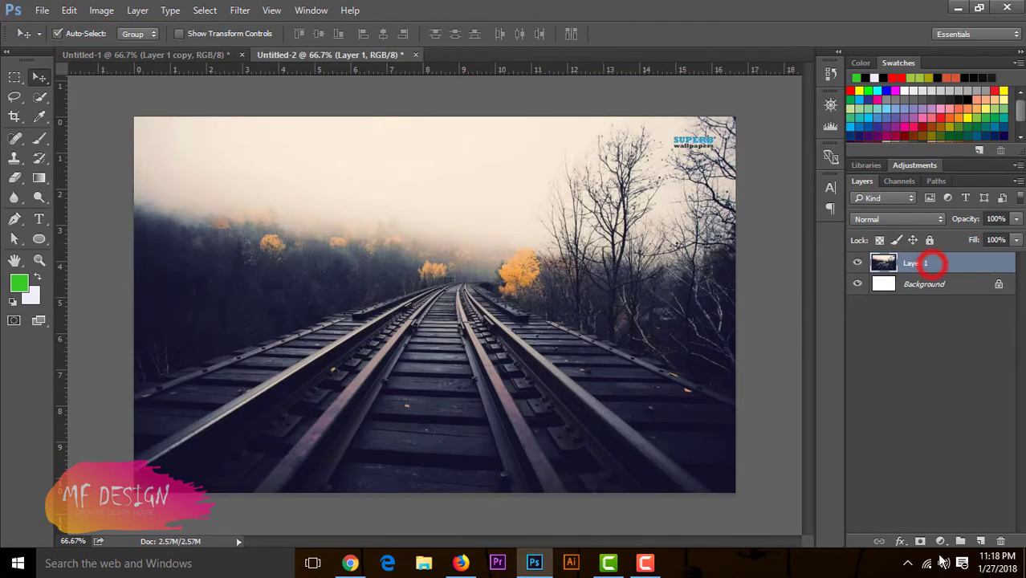
pyautogui.click(981, 542)
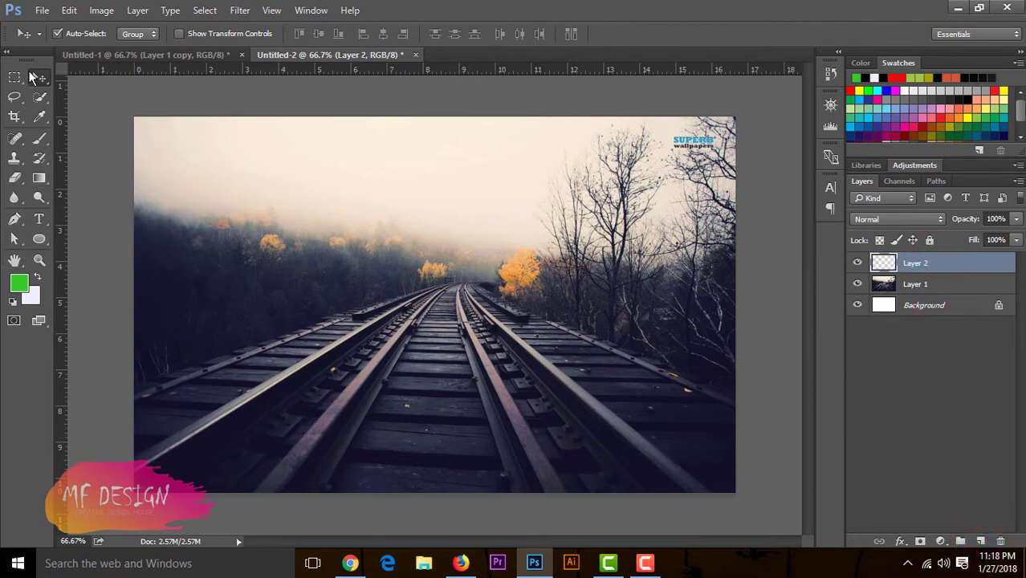
# Set up the Brush with a soft round tip and a black foreground colour
pyautogui.click(39, 138)
pyautogui.click(121, 141)
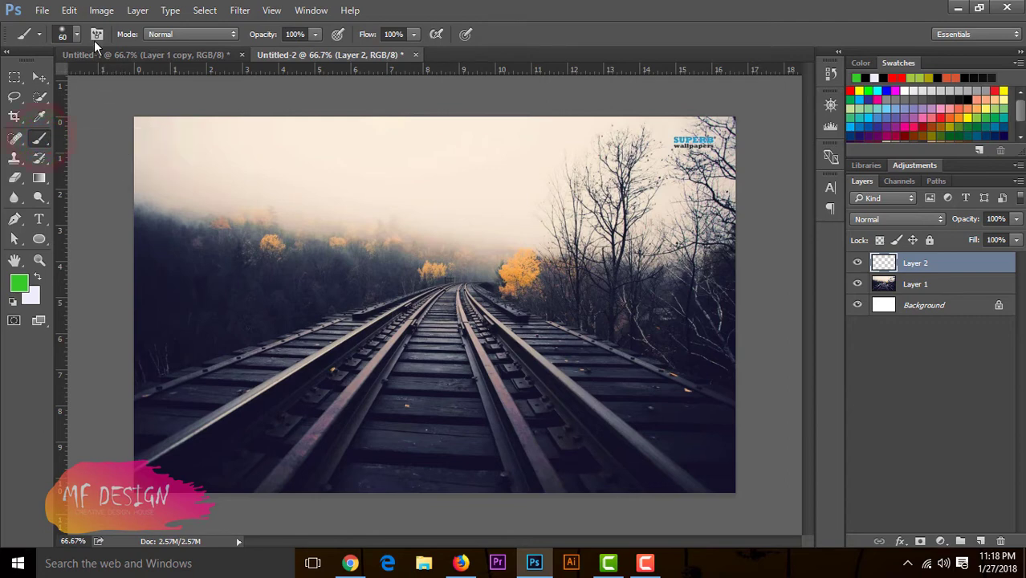
pyautogui.click(78, 37)
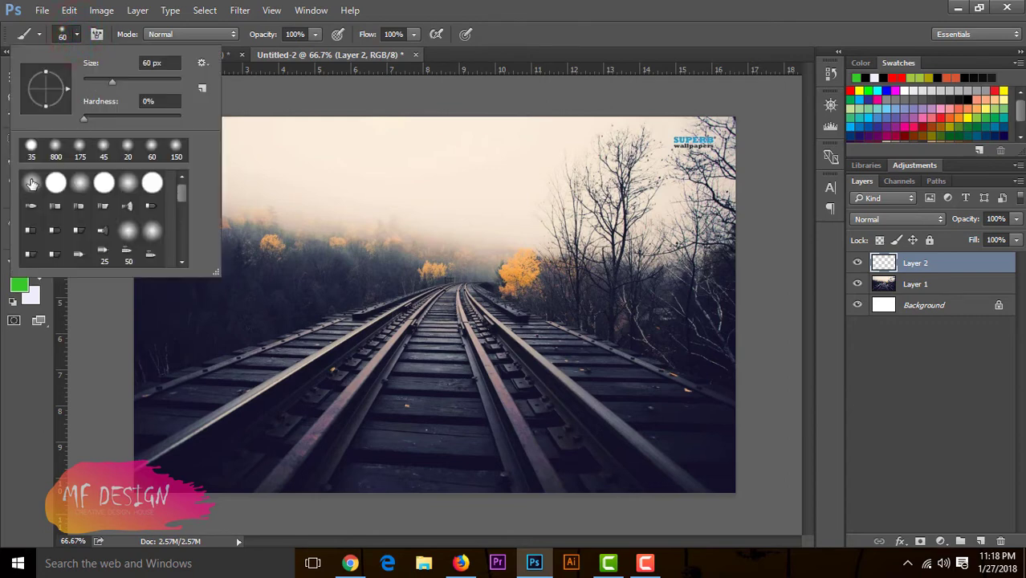
pyautogui.click(498, 12)
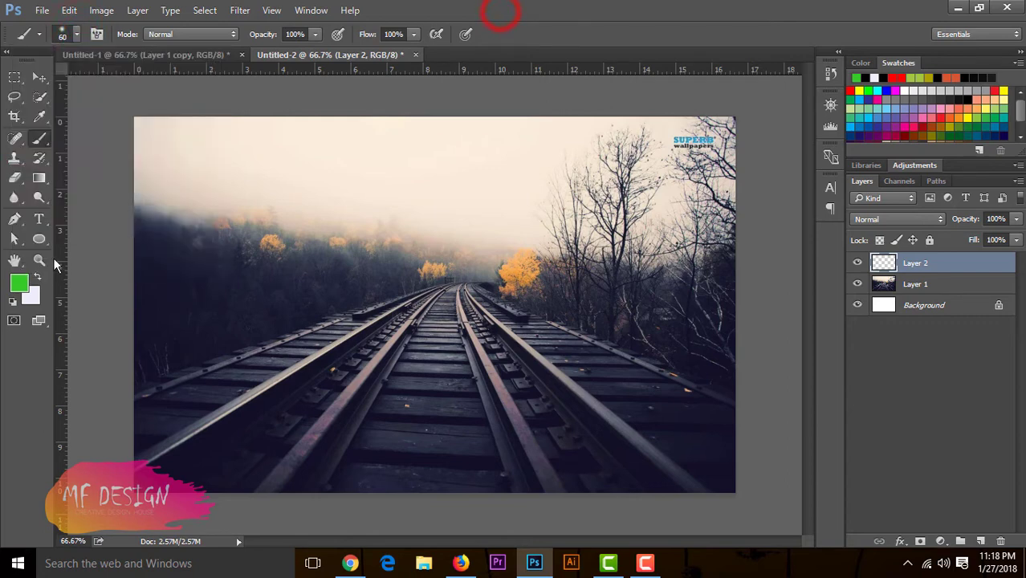
pyautogui.click(19, 282)
pyautogui.moveTo(606, 305); pyautogui.dragTo(594, 328)
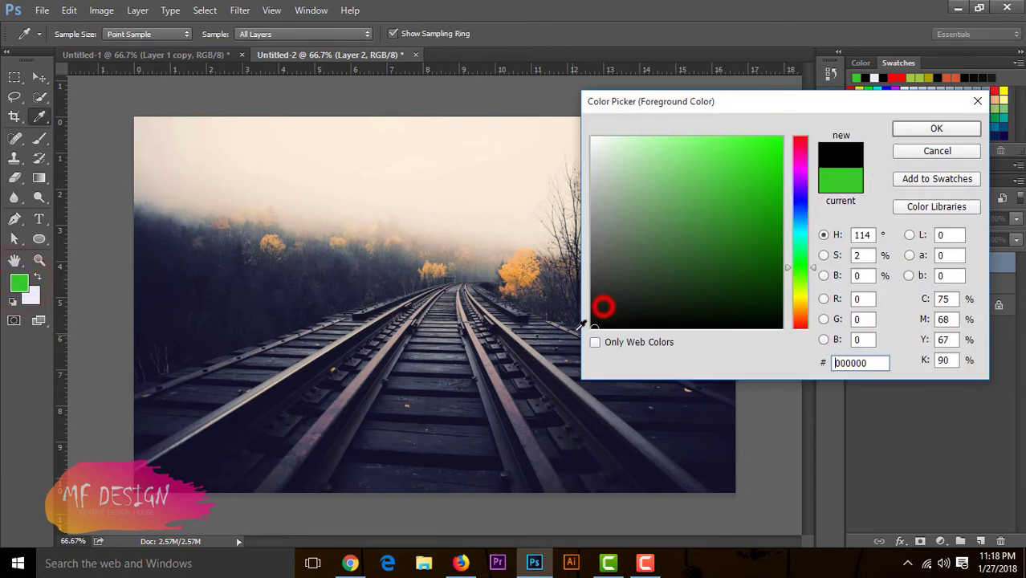
pyautogui.click(932, 128)
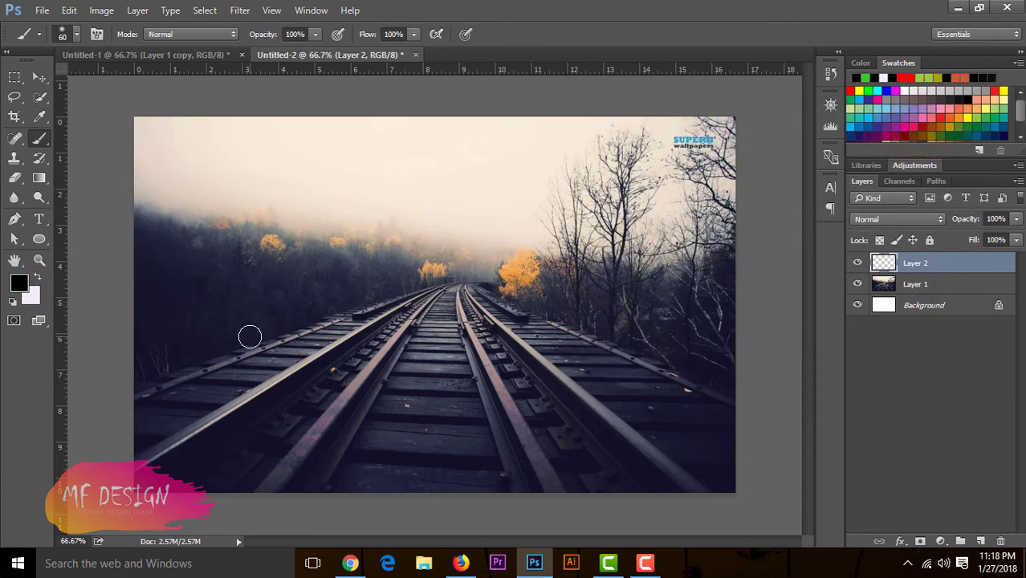
# Paint black along the bottom of the railway photo on Layer 2 and blend it as Soft Light
pyautogui.press(']')
pyautogui.press(']')
pyautogui.press(']')
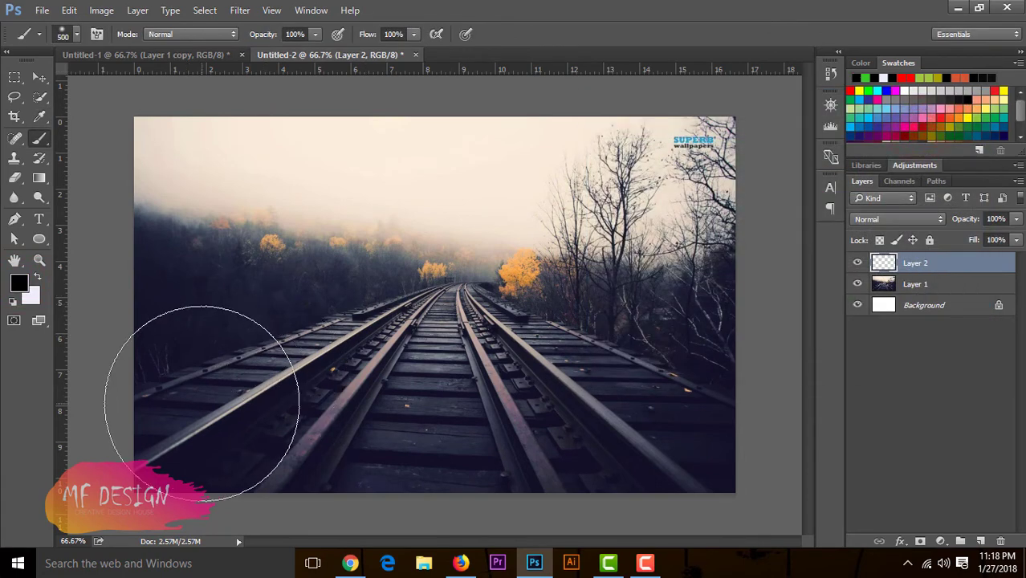
pyautogui.moveTo(163, 410)
pyautogui.mouseDown()
pyautogui.moveTo(504, 480)
pyautogui.moveTo(171, 435)
pyautogui.moveTo(134, 410)
pyautogui.moveTo(228, 429)
pyautogui.moveTo(578, 439)
pyautogui.moveTo(684, 424)
pyautogui.mouseUp()
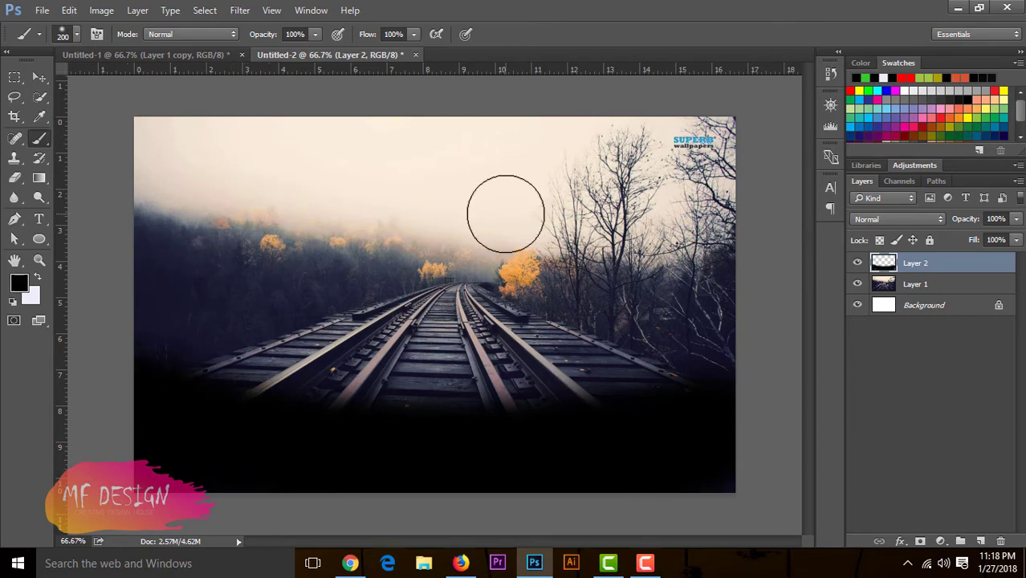
pyautogui.click(904, 219)
pyautogui.click(905, 220)
pyautogui.click(905, 219)
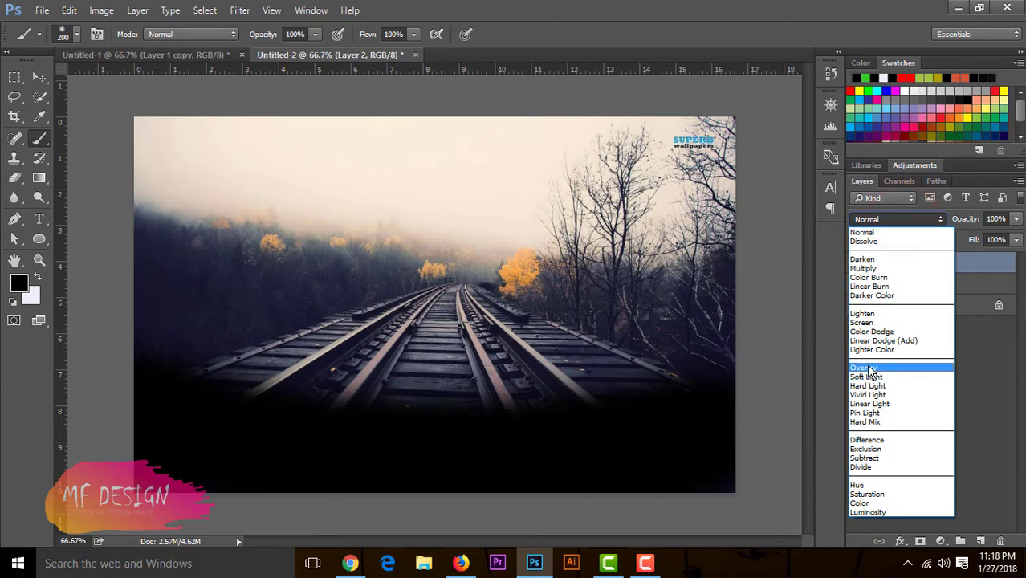
pyautogui.click(867, 367)
pyautogui.click(889, 219)
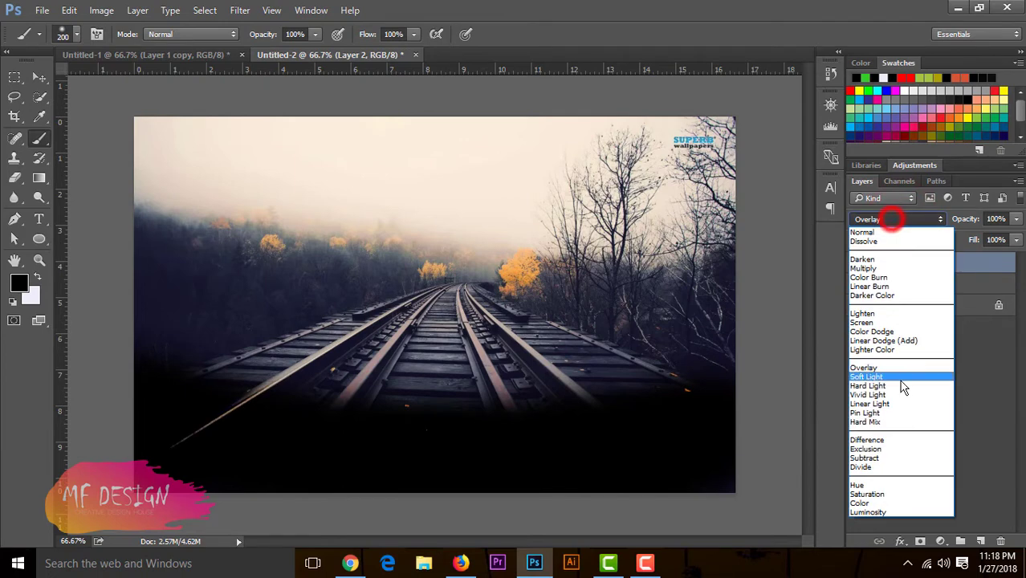
pyautogui.click(878, 376)
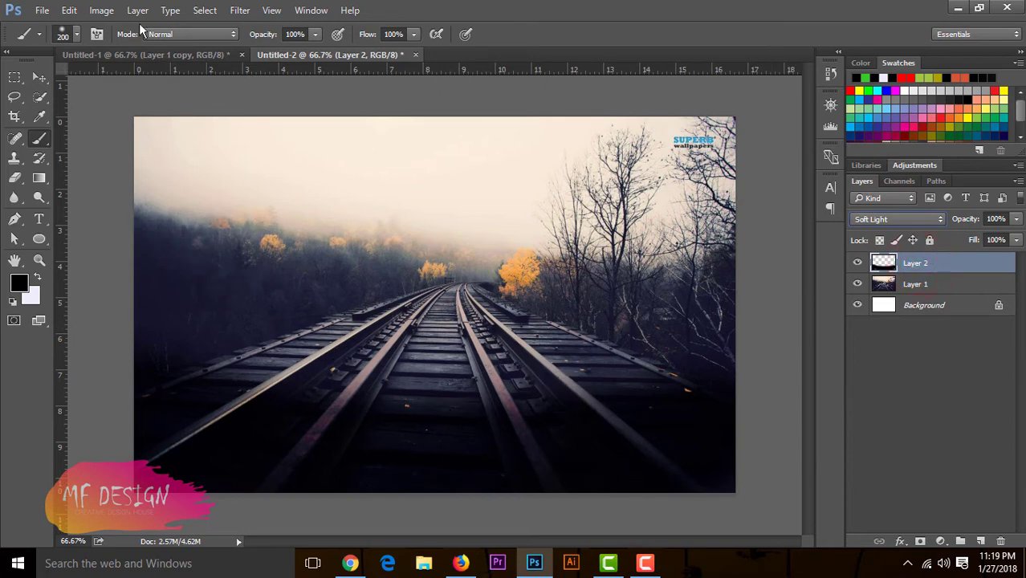
pyautogui.click(38, 78)
# Bring the girl cutout into the railway document and scale her down onto the tracks
pyautogui.click(178, 56)
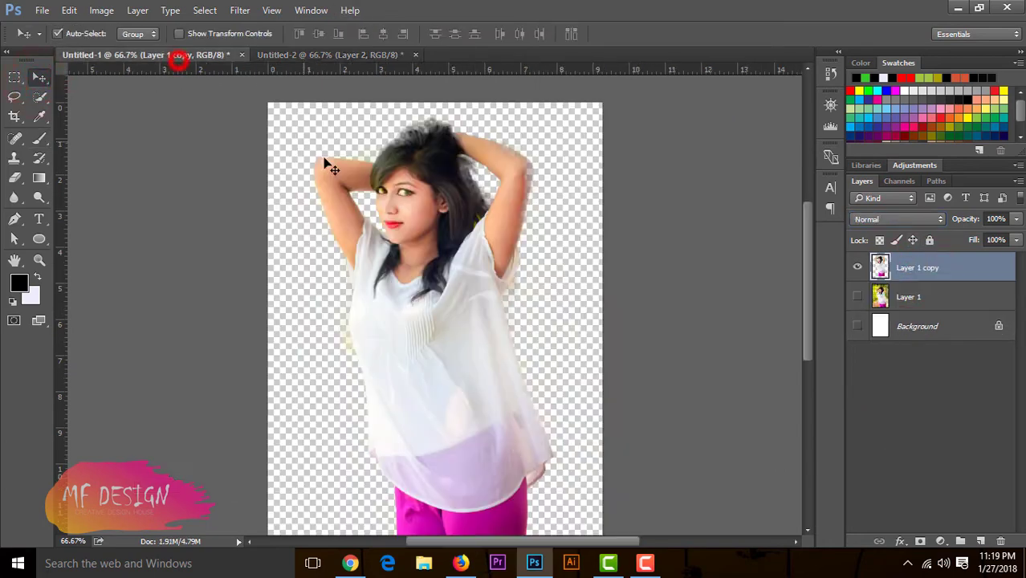
pyautogui.moveTo(338, 304); pyautogui.dragTo(445, 298)
pyautogui.hotkey('ctrl', 't')
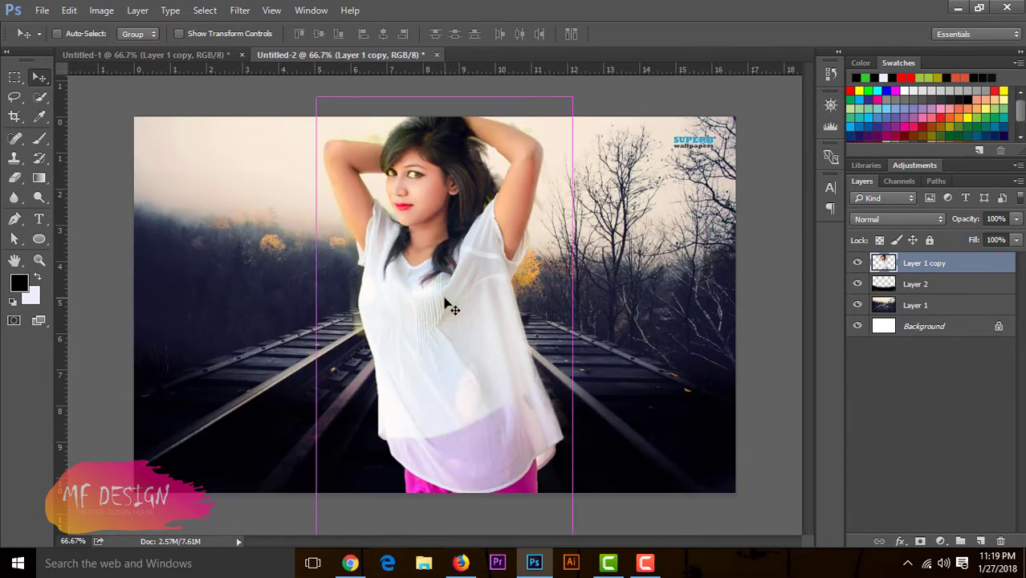
pyautogui.moveTo(318, 97); pyautogui.dragTo(354, 163)
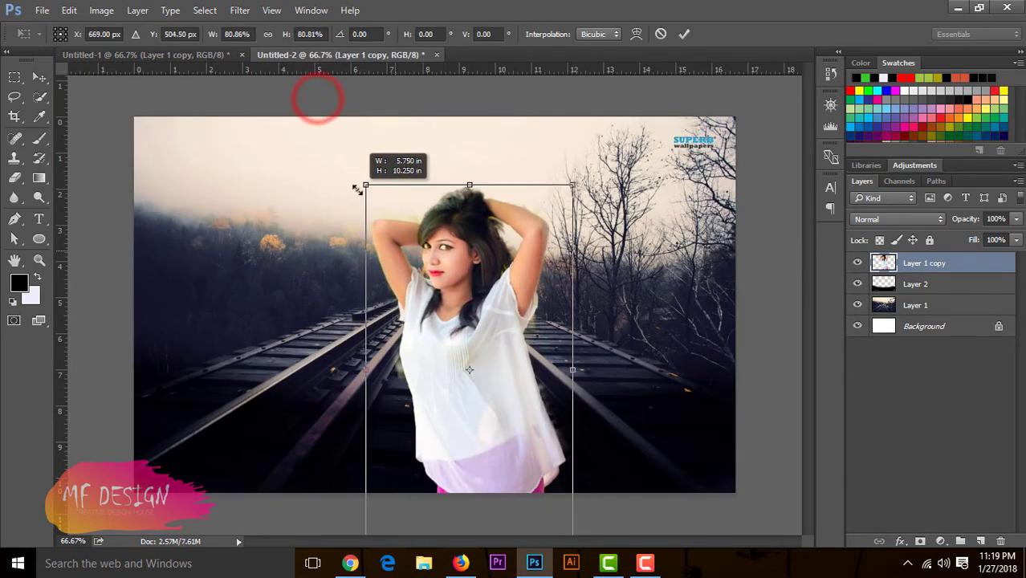
pyautogui.moveTo(421, 295); pyautogui.dragTo(383, 241)
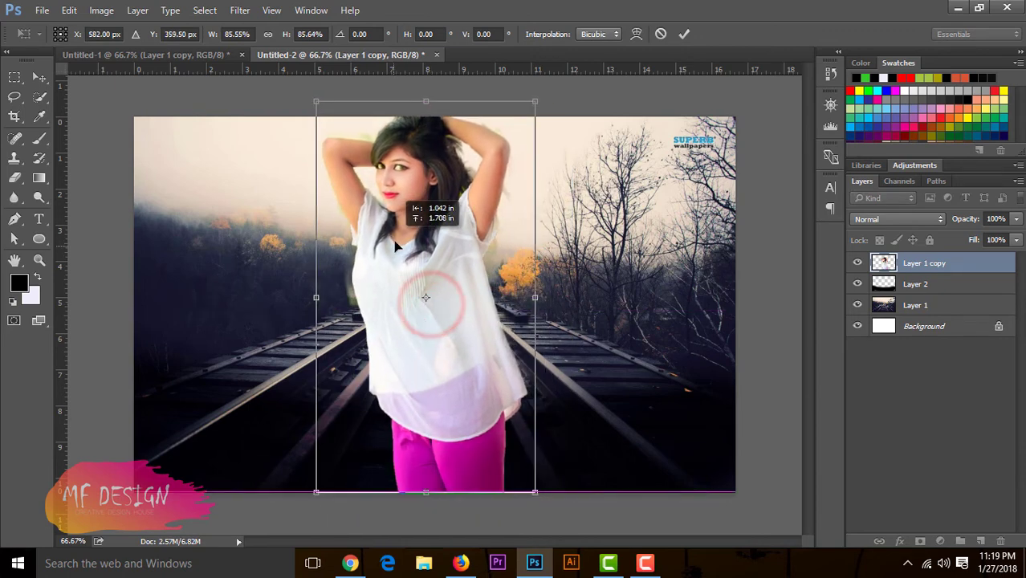
pyautogui.moveTo(318, 104)
pyautogui.mouseDown()
pyautogui.moveTo(371, 194)
pyautogui.moveTo(345, 151)
pyautogui.mouseUp()
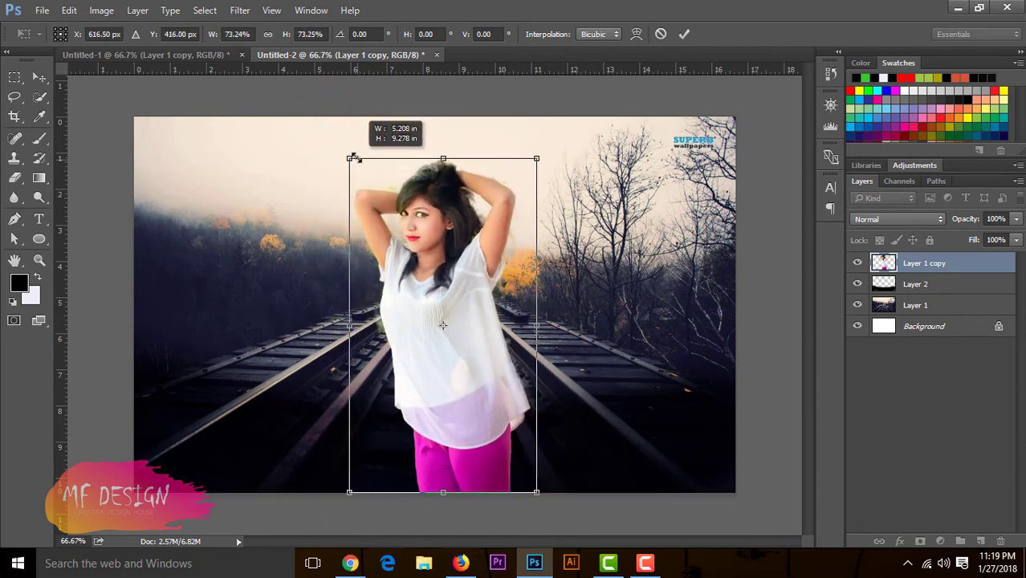
pyautogui.moveTo(439, 257); pyautogui.dragTo(422, 257)
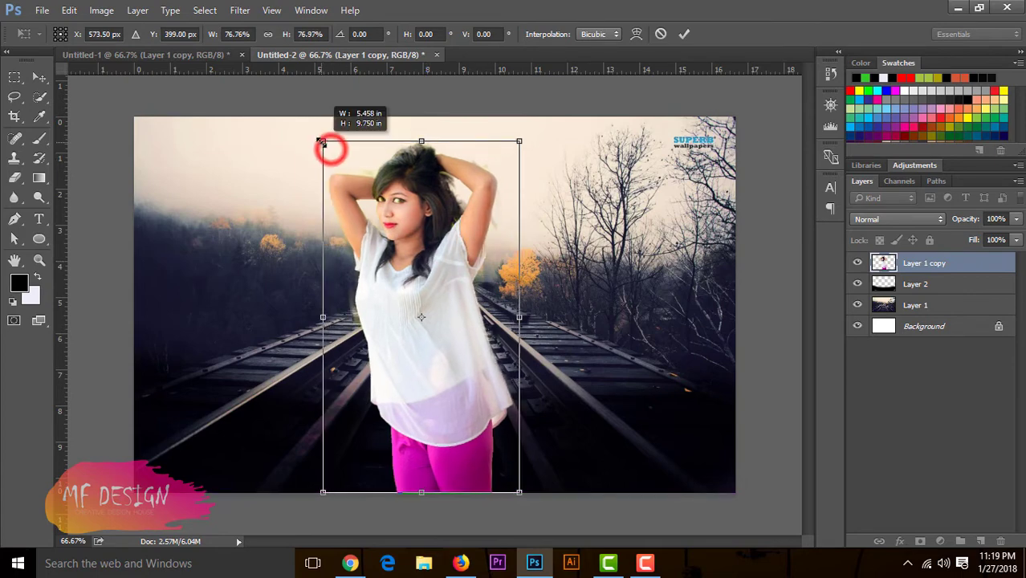
pyautogui.moveTo(329, 150)
pyautogui.mouseDown()
pyautogui.moveTo(325, 141)
pyautogui.moveTo(334, 153)
pyautogui.mouseUp()
pyautogui.moveTo(403, 218); pyautogui.dragTo(399, 207)
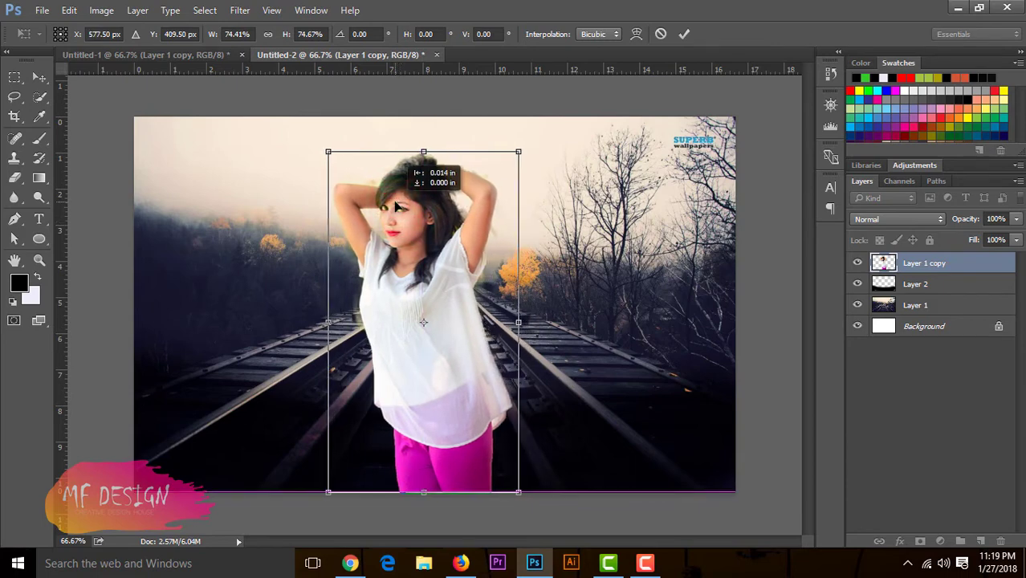
pyautogui.press('Return')
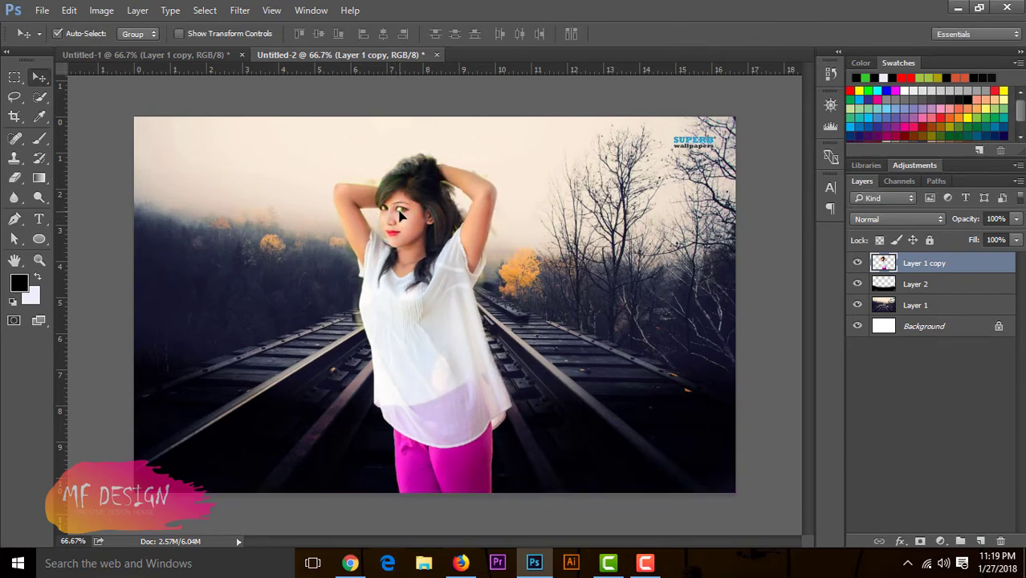
# Fine-tune the girl's size and centre her horizontally on the tracks
pyautogui.moveTo(405, 230); pyautogui.dragTo(414, 226)
pyautogui.hotkey('ctrl', 't')
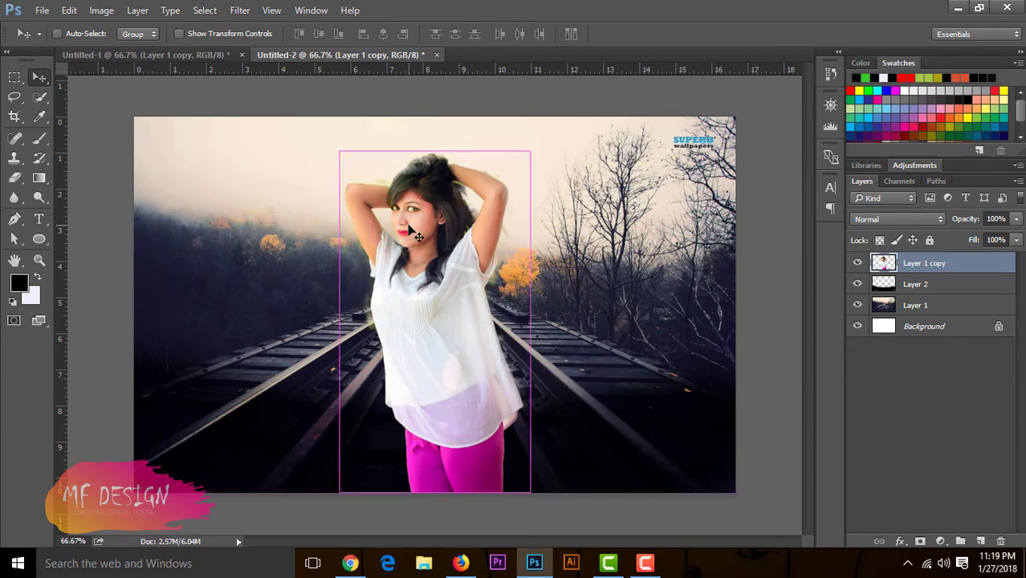
pyautogui.moveTo(336, 149); pyautogui.dragTo(336, 142)
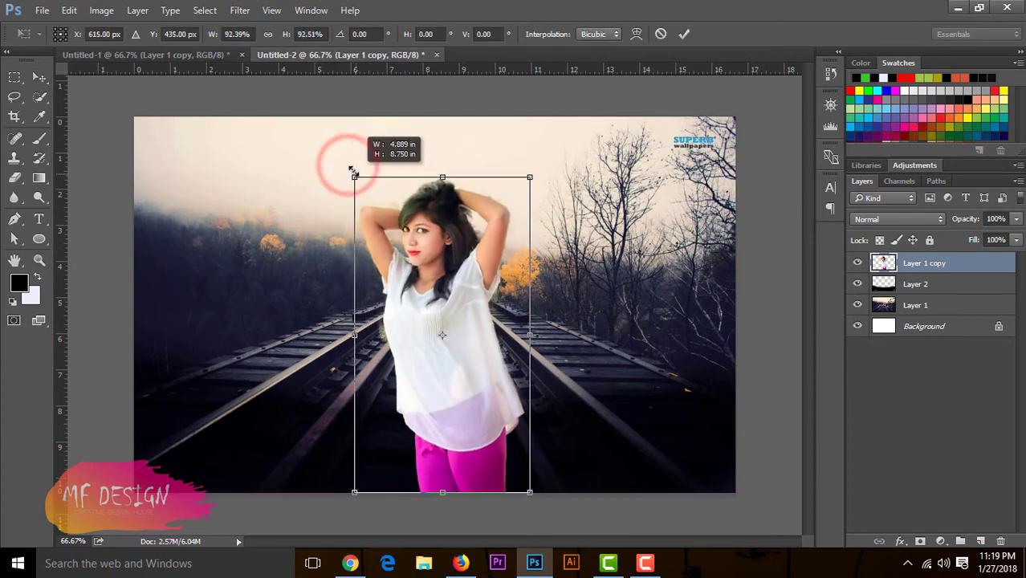
pyautogui.moveTo(427, 232); pyautogui.dragTo(432, 235)
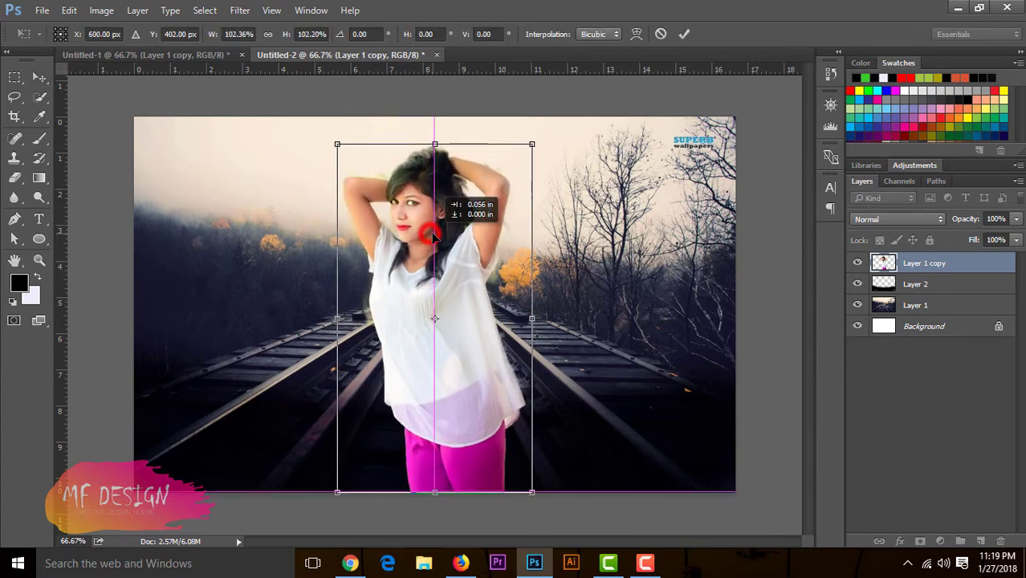
pyautogui.press('Return')
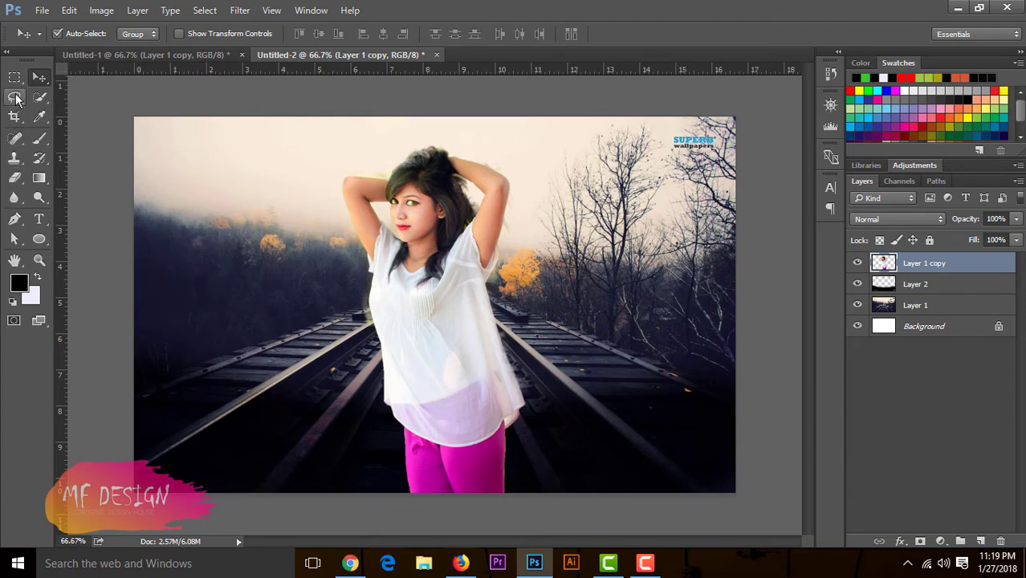
# Clone out the SUPERB watermark and add an empty Layer 3 above the railway layer
pyautogui.click(14, 159)
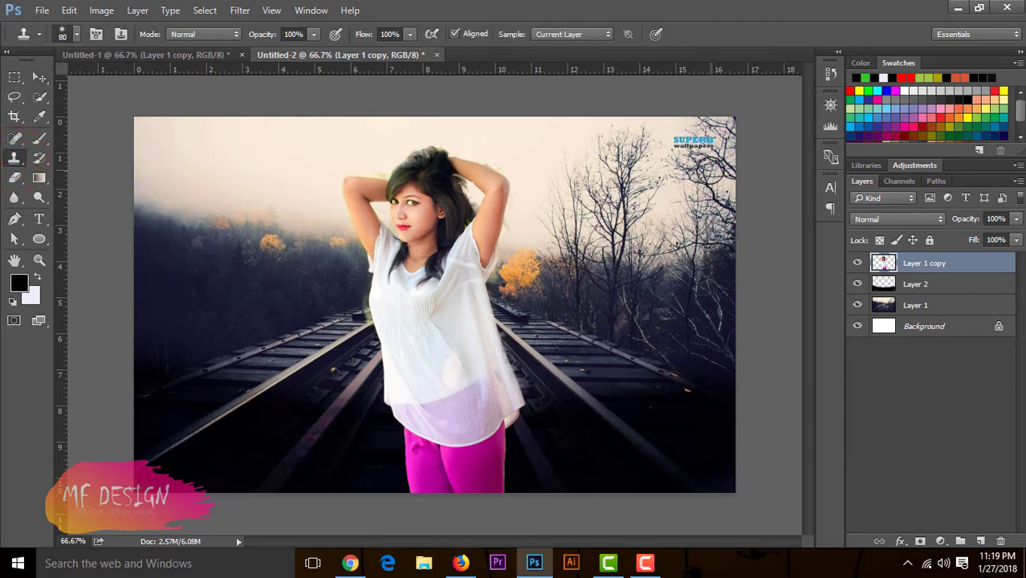
pyautogui.moveTo(710, 173); pyautogui.dragTo(712, 140)
pyautogui.click(905, 307)
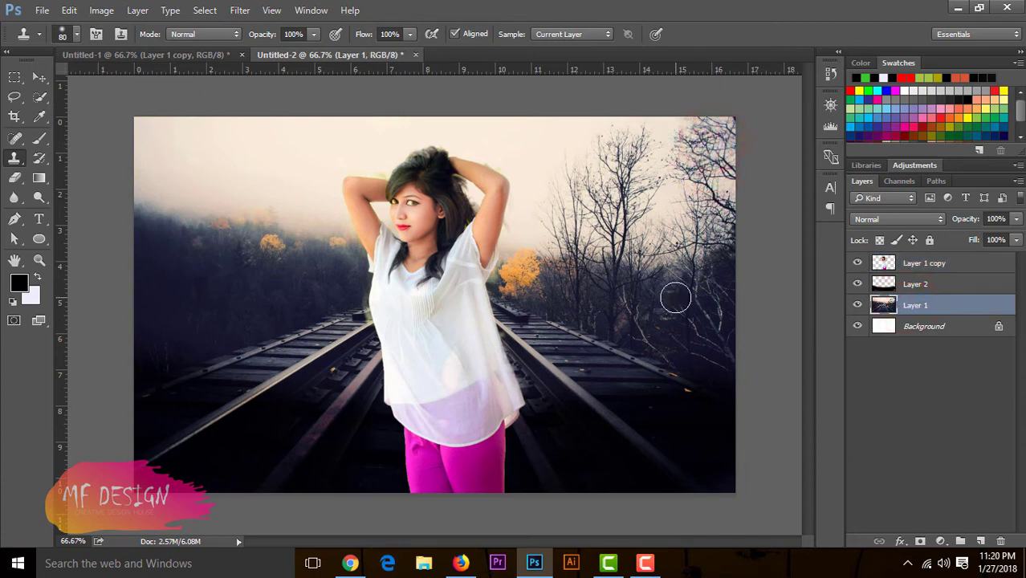
pyautogui.click(38, 77)
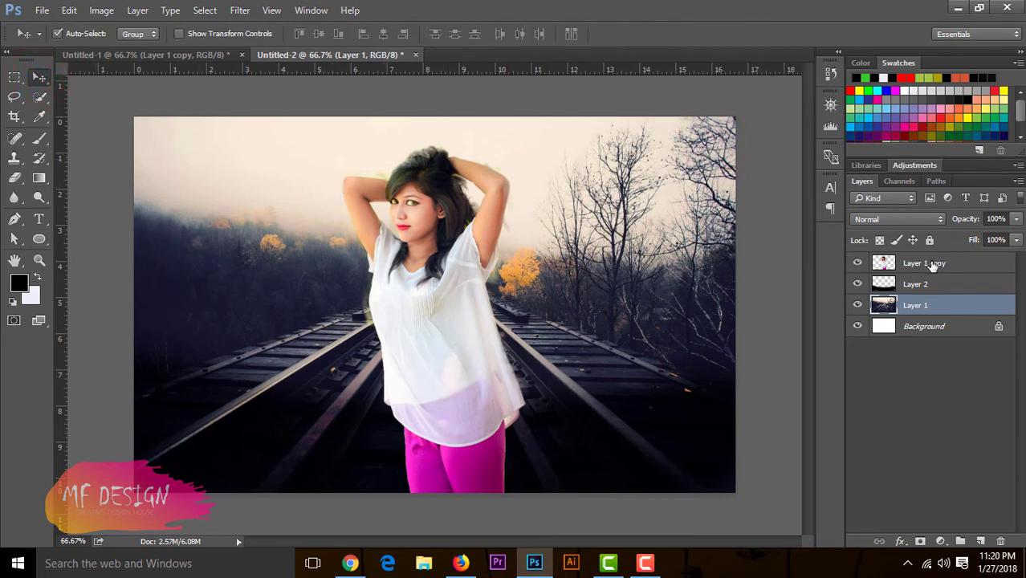
pyautogui.click(980, 541)
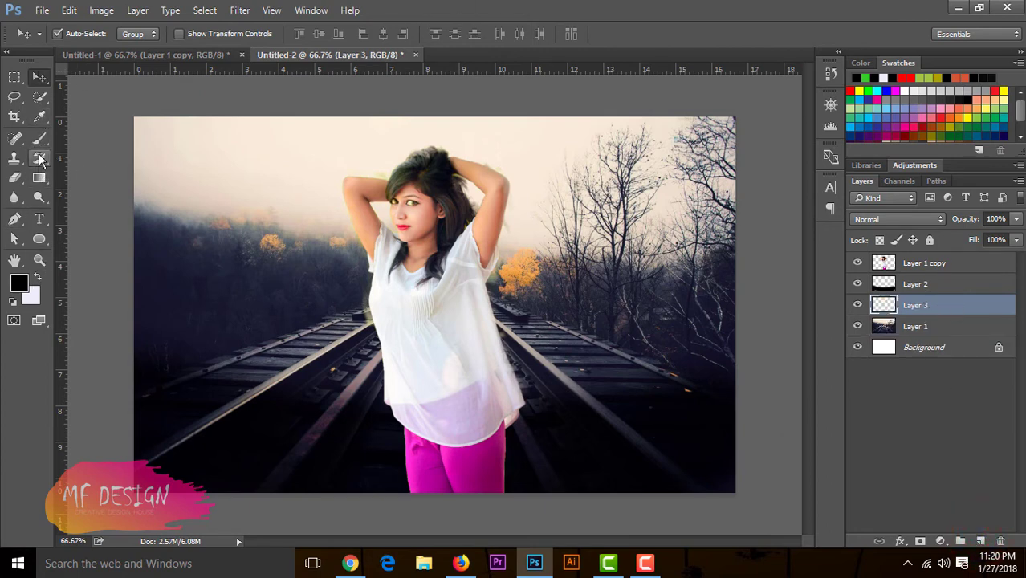
# Choose a soft brush and set the foreground colour to green 2cc31c
pyautogui.rightClick(39, 138)
pyautogui.click(88, 138)
pyautogui.click(18, 281)
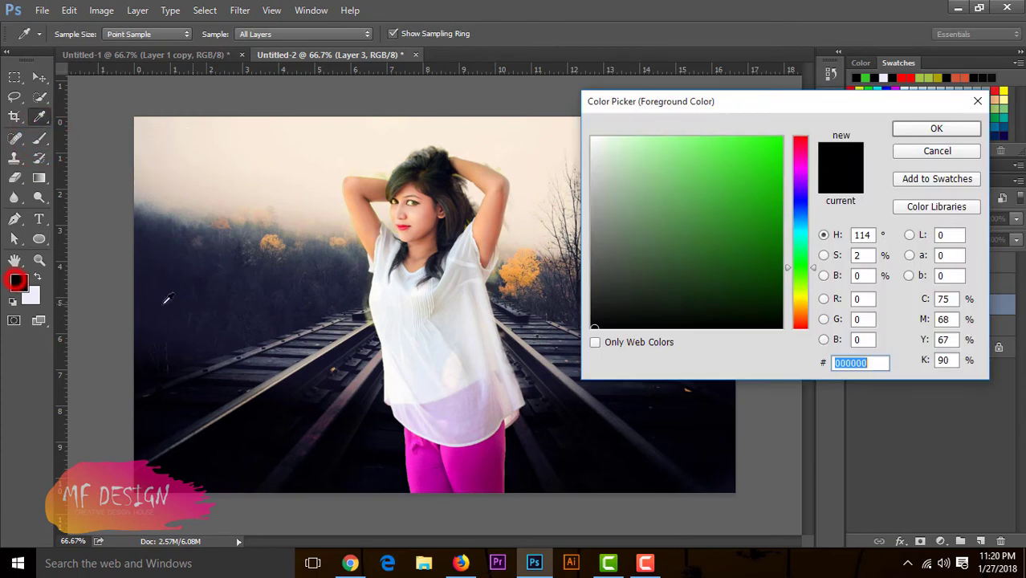
pyautogui.click(755, 182)
pyautogui.click(936, 128)
# Paint a soft green glow around the girl on Layer 3 with an 800 px brush
pyautogui.press('b')
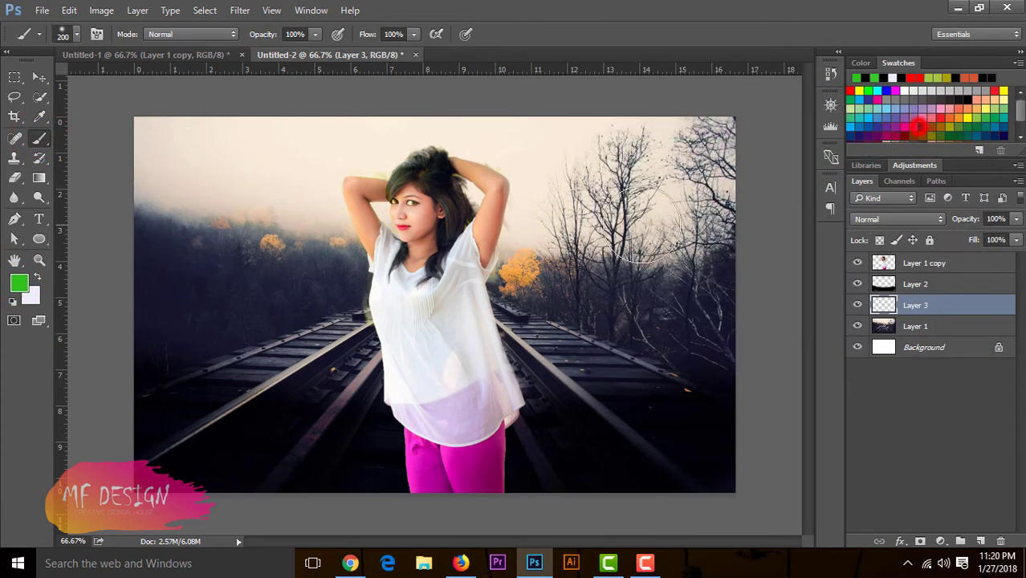
pyautogui.press(']')
pyautogui.press(']')
pyautogui.press(']')
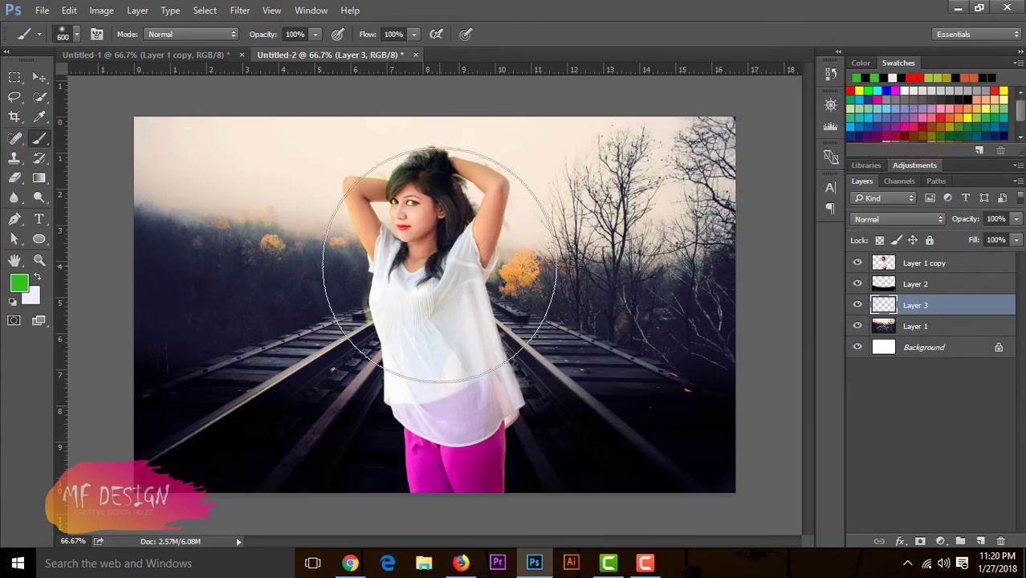
pyautogui.press(']')
pyautogui.press(']')
pyautogui.click(434, 274)
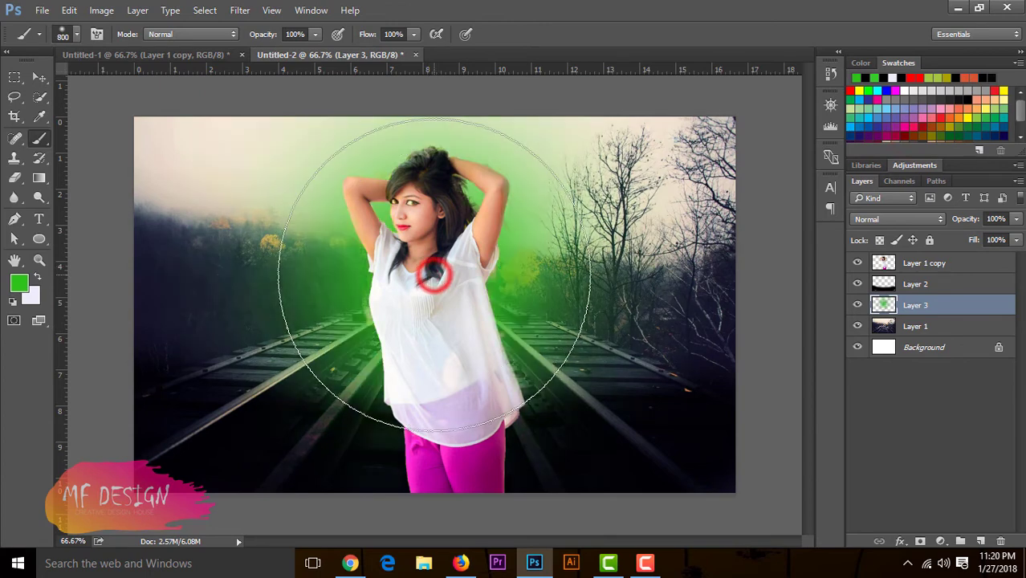
pyautogui.click(434, 275)
pyautogui.click(434, 275)
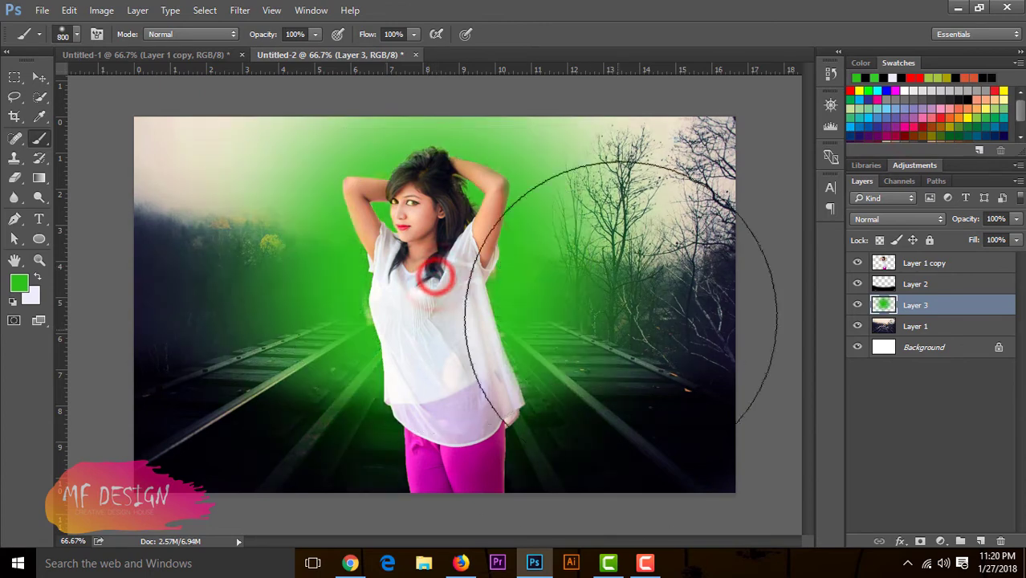
# Set Layer 3's blend mode to Soft Light
pyautogui.click(40, 78)
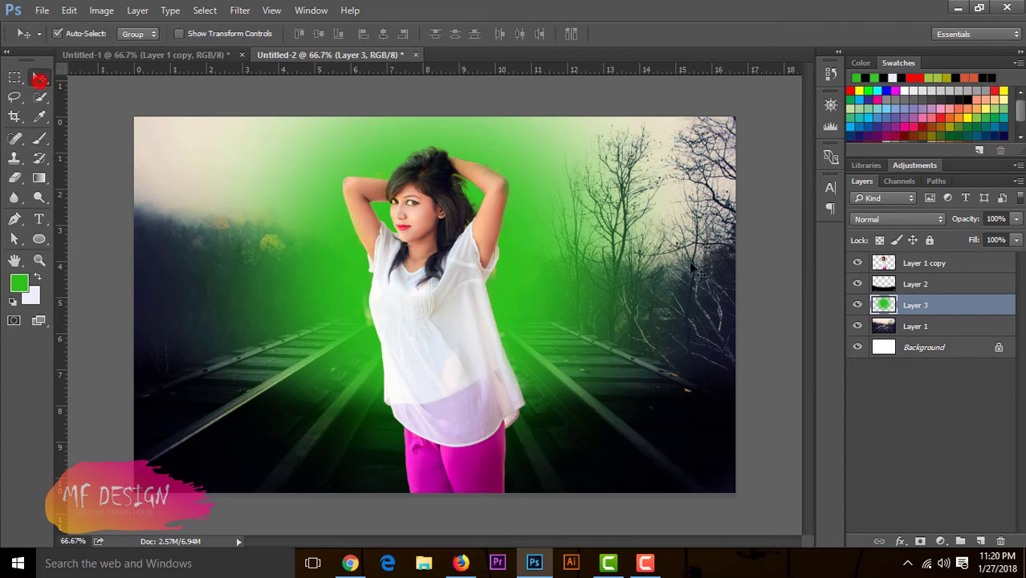
pyautogui.click(889, 220)
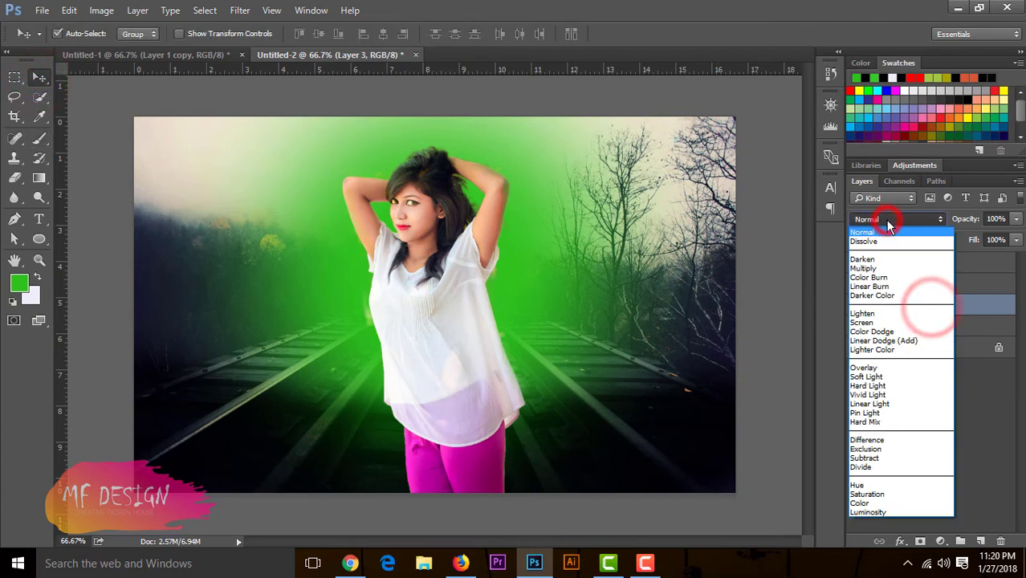
pyautogui.click(880, 379)
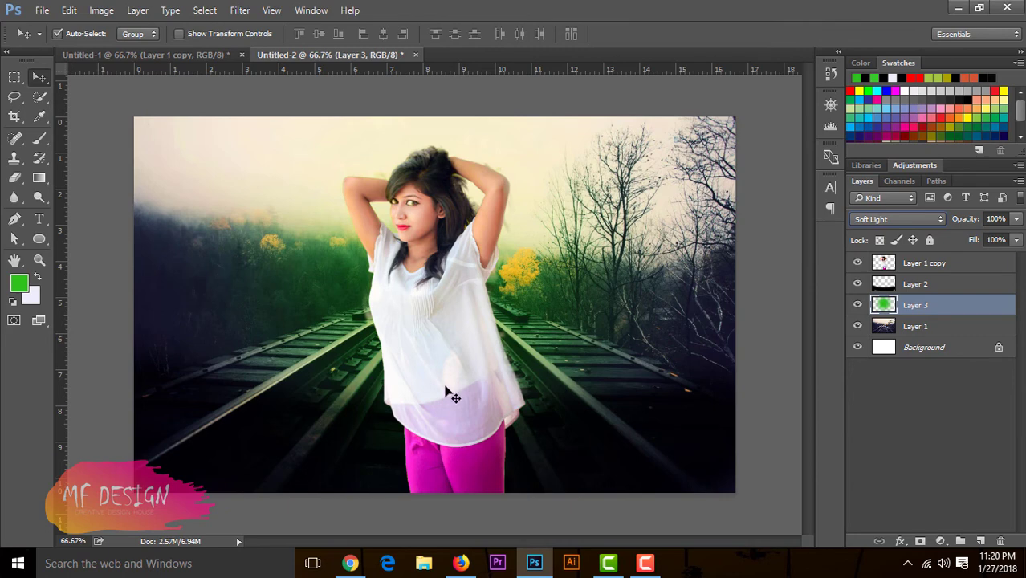
# Merge Layer 1 copy, Layer 2, Layer 3 and Layer 1 into one layer
pyautogui.click(922, 265)
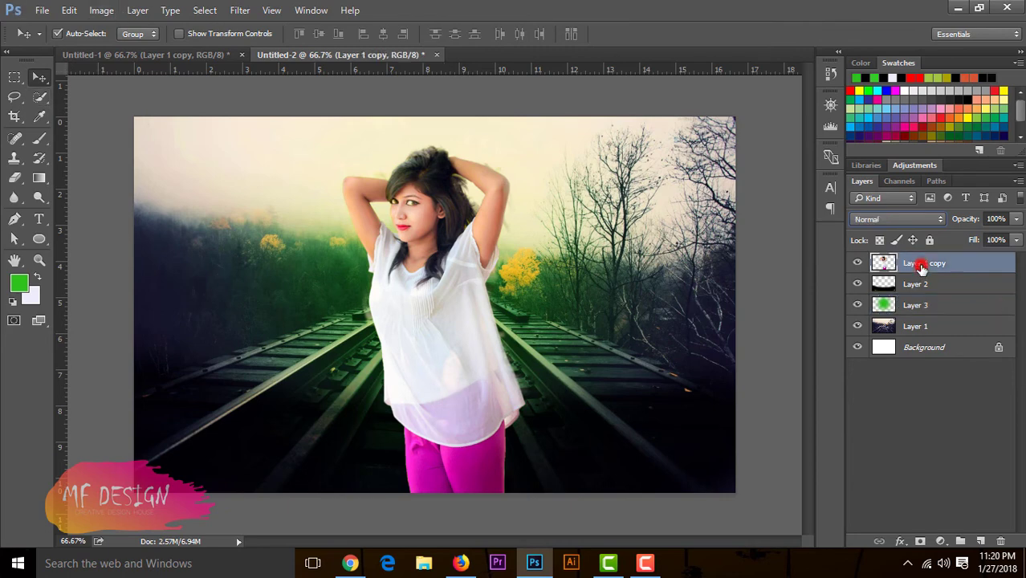
pyautogui.keyDown('ctrl'); pyautogui.click(928, 286); pyautogui.keyUp('ctrl')
pyautogui.keyDown('ctrl'); pyautogui.click(931, 307); pyautogui.keyUp('ctrl')
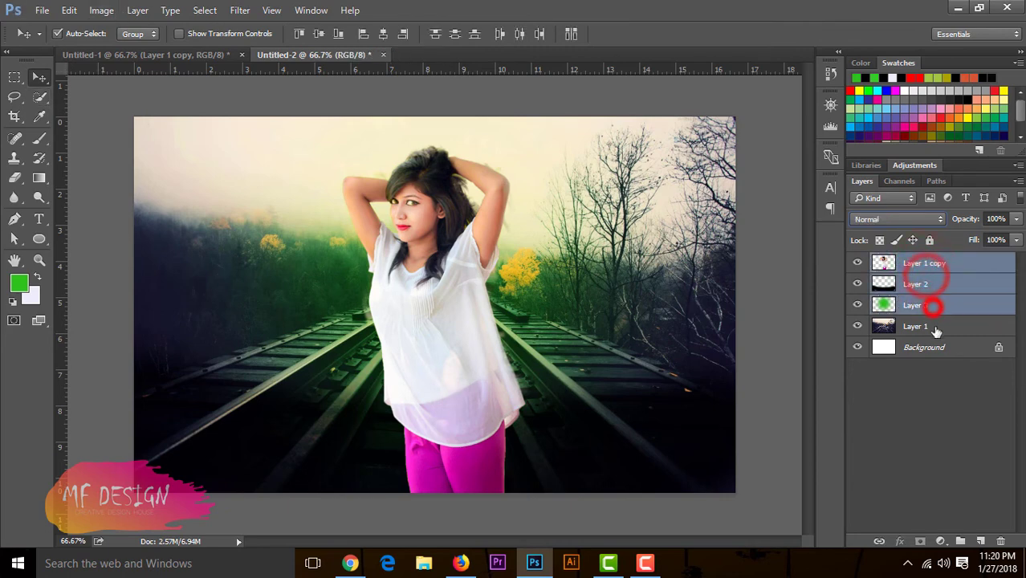
pyautogui.keyDown('ctrl'); pyautogui.click(935, 327); pyautogui.keyUp('ctrl')
pyautogui.rightClick(935, 329)
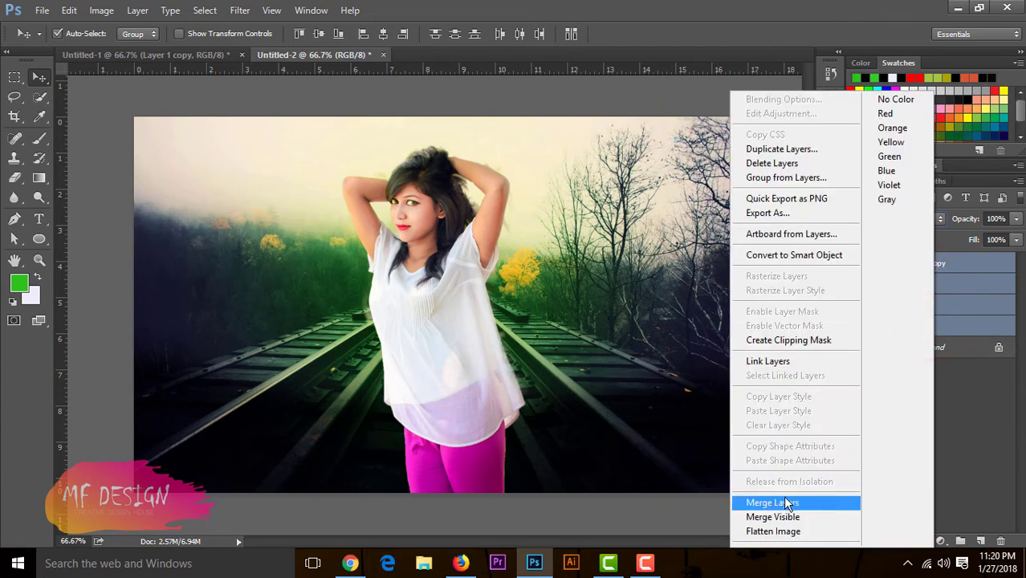
pyautogui.click(781, 501)
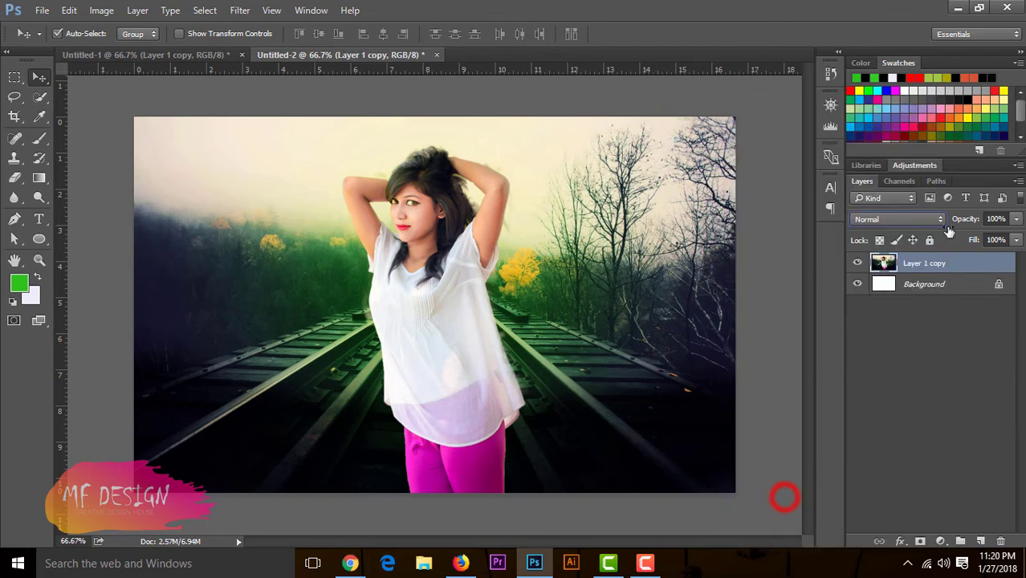
# In the Camera Raw Filter, set Temperature +21, Tint +12 and Exposure -0.35
pyautogui.click(240, 10)
pyautogui.click(309, 98)
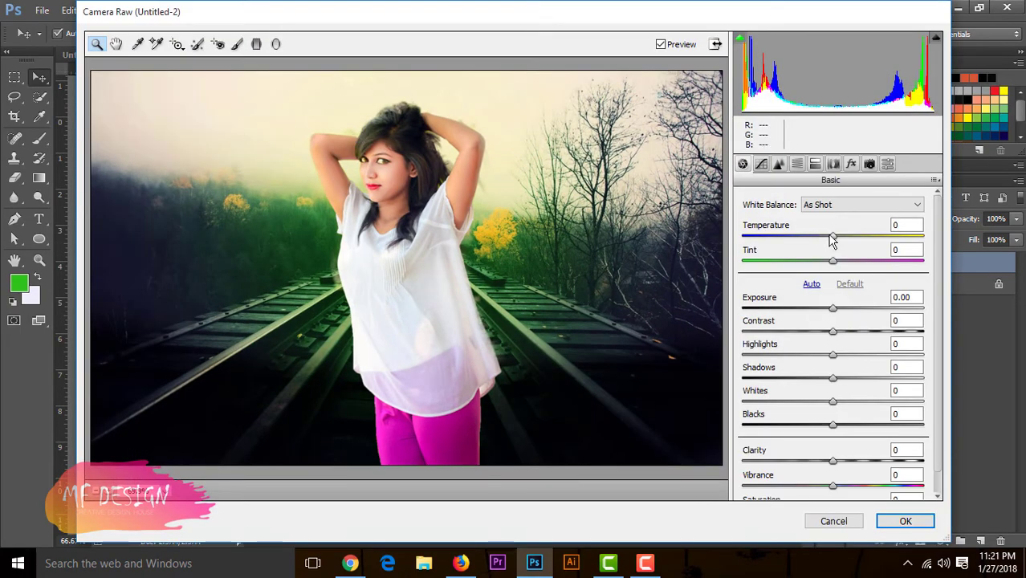
pyautogui.moveTo(832, 236)
pyautogui.mouseDown()
pyautogui.moveTo(856, 236)
pyautogui.moveTo(854, 249)
pyautogui.mouseUp()
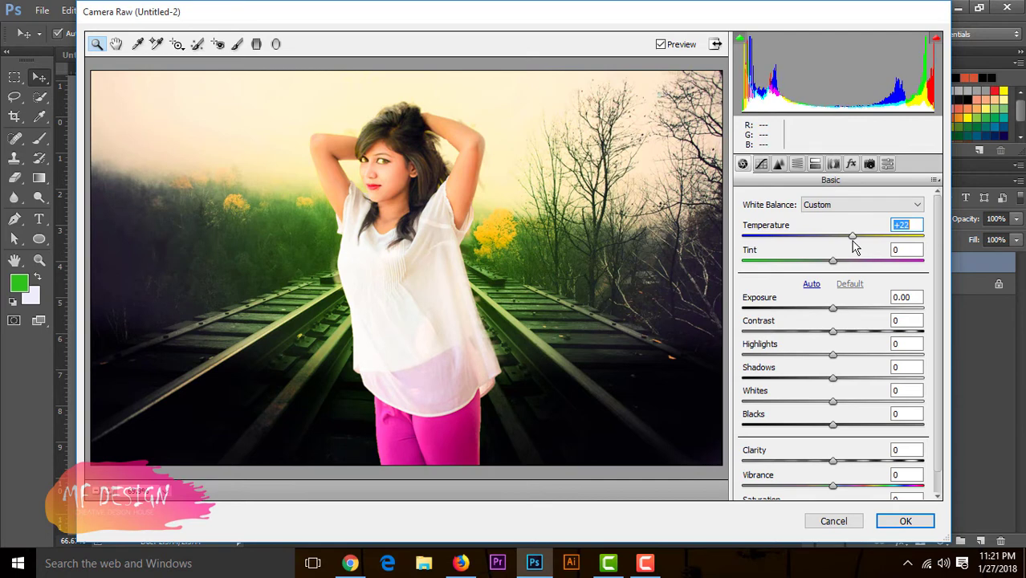
pyautogui.moveTo(833, 261); pyautogui.dragTo(863, 263)
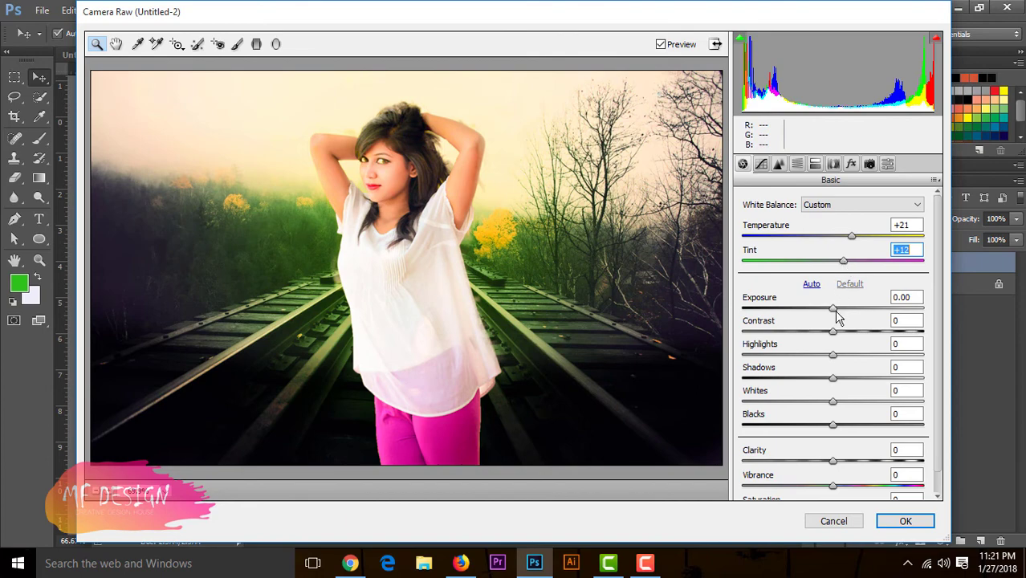
pyautogui.moveTo(834, 313); pyautogui.dragTo(821, 309)
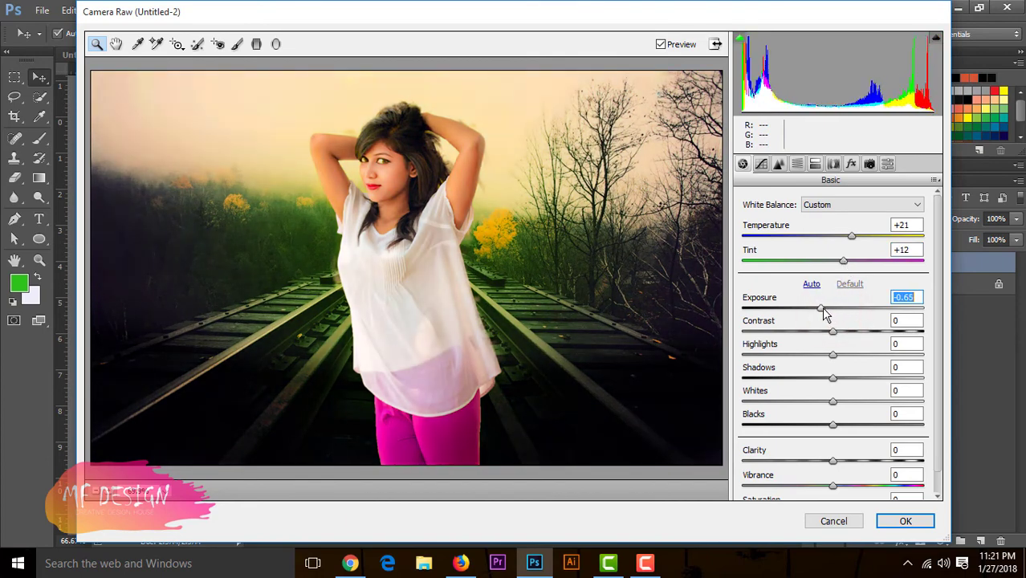
pyautogui.moveTo(823, 308); pyautogui.dragTo(828, 305)
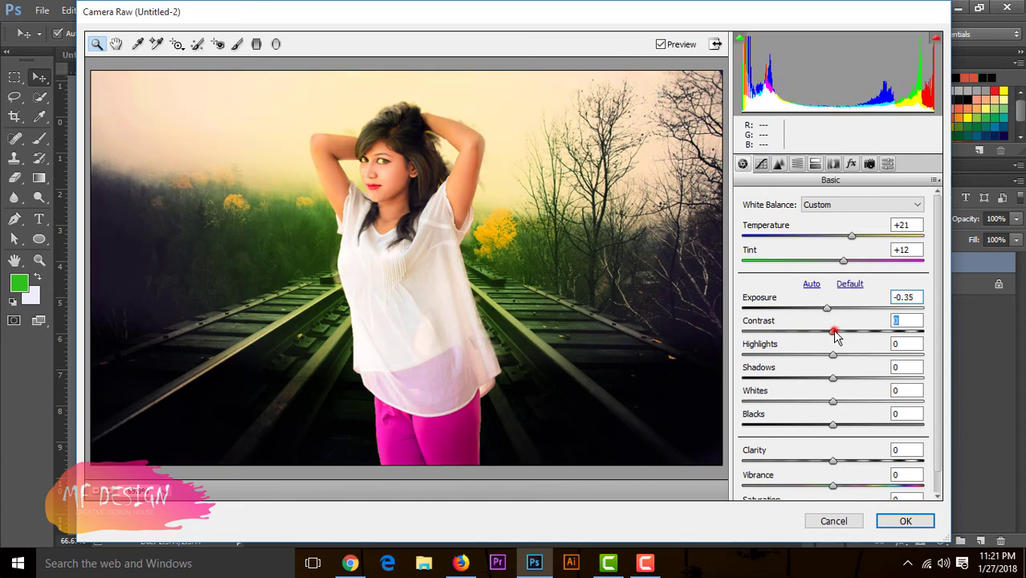
# Raise Contrast to +1, Highlights to +17 and Saturation slightly, then apply the grade
pyautogui.moveTo(834, 335)
pyautogui.mouseDown()
pyautogui.moveTo(830, 359)
pyautogui.moveTo(848, 355)
pyautogui.mouseUp()
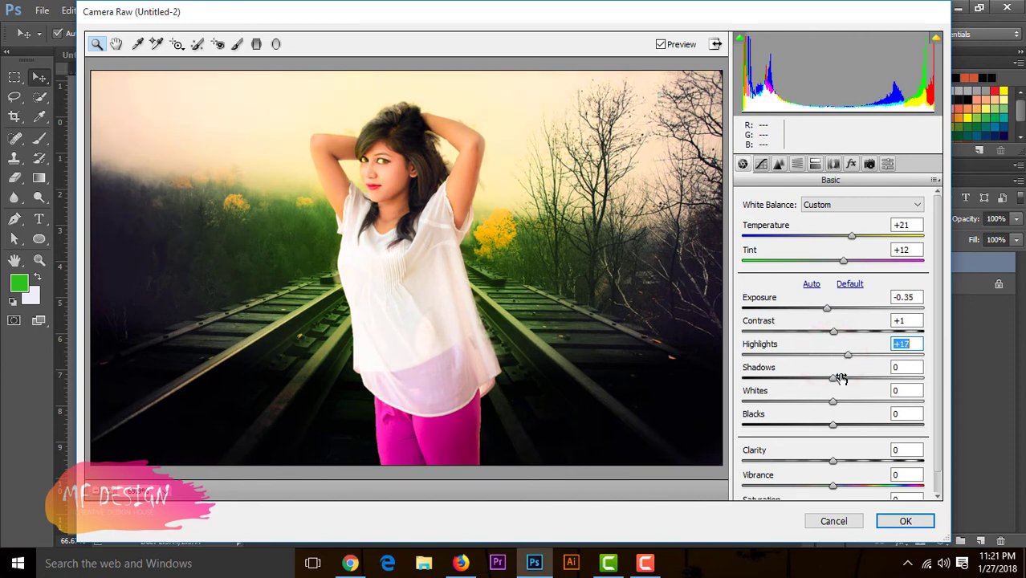
pyautogui.moveTo(832, 376); pyautogui.dragTo(838, 378)
pyautogui.scroll(-1, 832, 452)
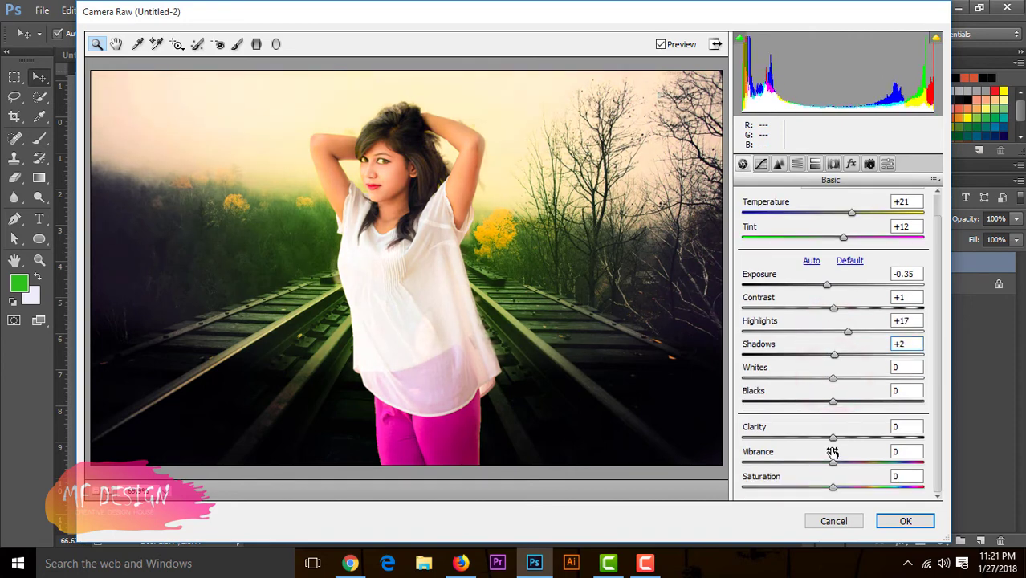
pyautogui.moveTo(832, 486); pyautogui.dragTo(836, 487)
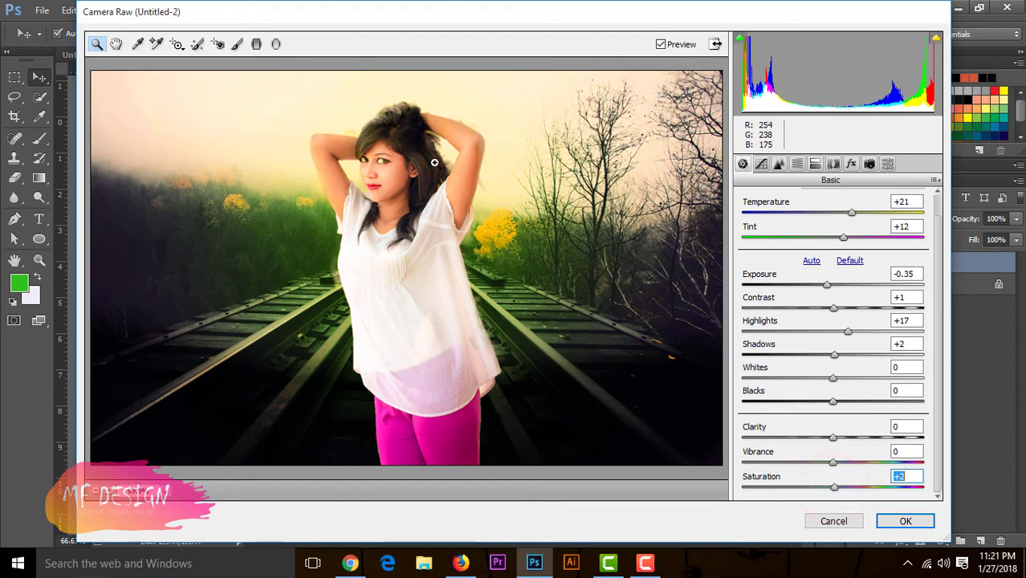
pyautogui.click(904, 520)
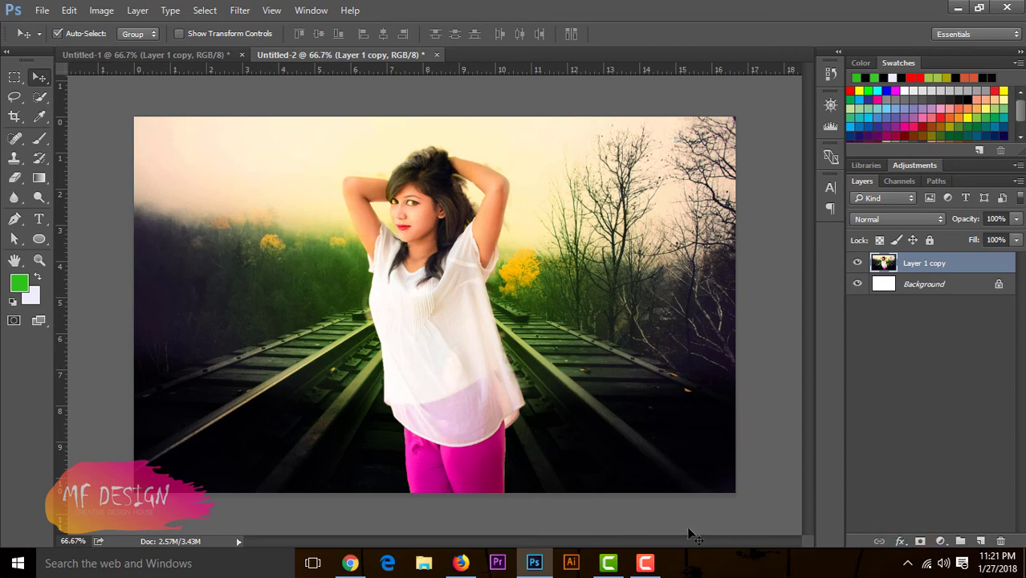
pyautogui.click(646, 562)
# Paste the text 'Love is giving' on the image's left in the Candlescript font
pyautogui.click(956, 492)
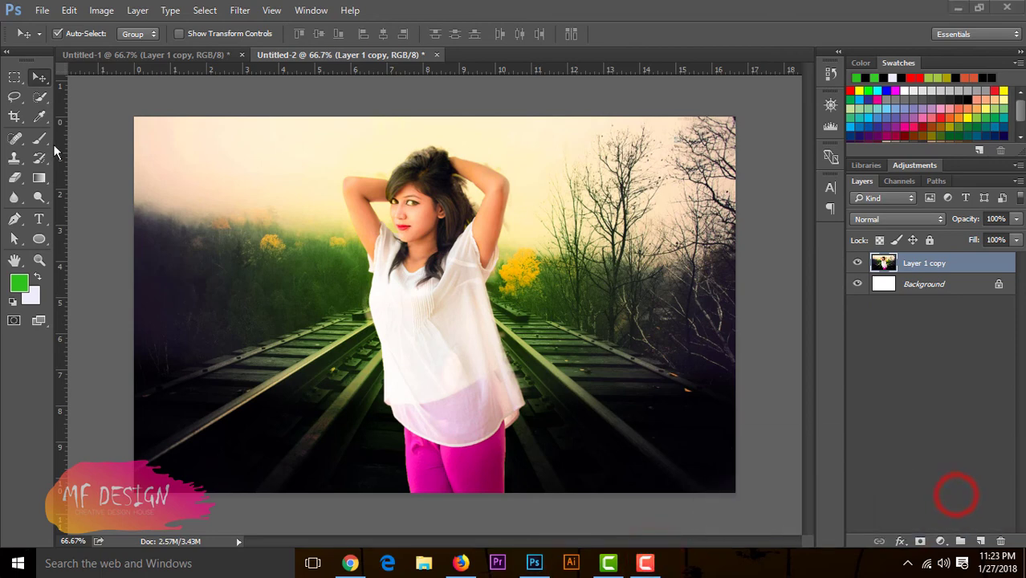
pyautogui.click(39, 218)
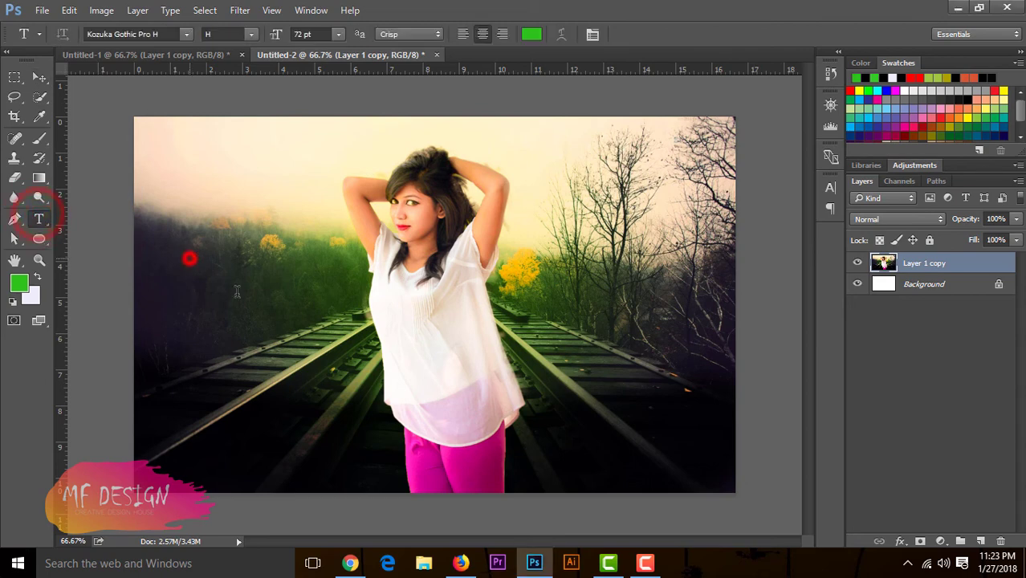
pyautogui.click(190, 258)
pyautogui.hotkey('ctrl', 'v')
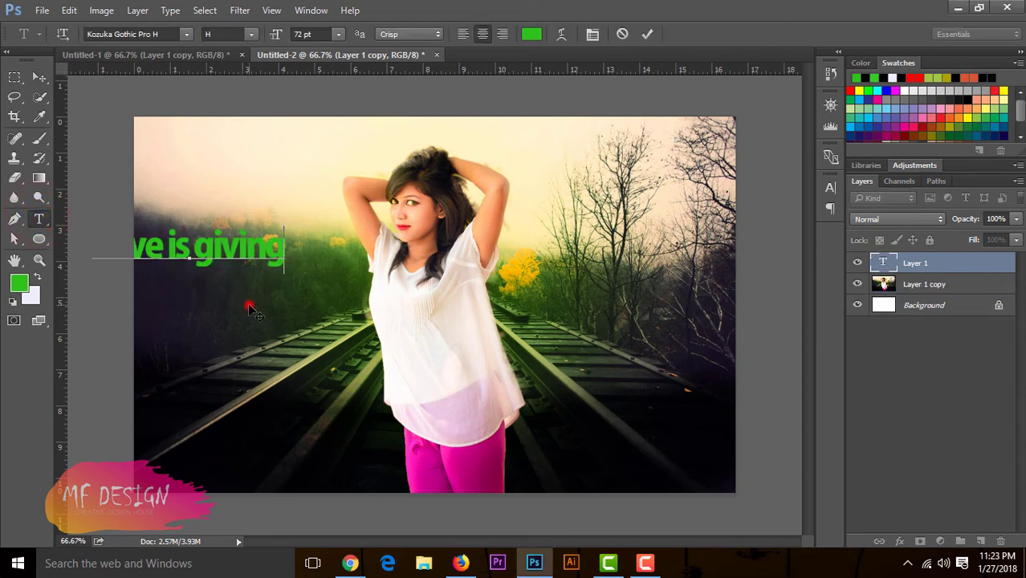
pyautogui.moveTo(249, 309); pyautogui.dragTo(344, 336)
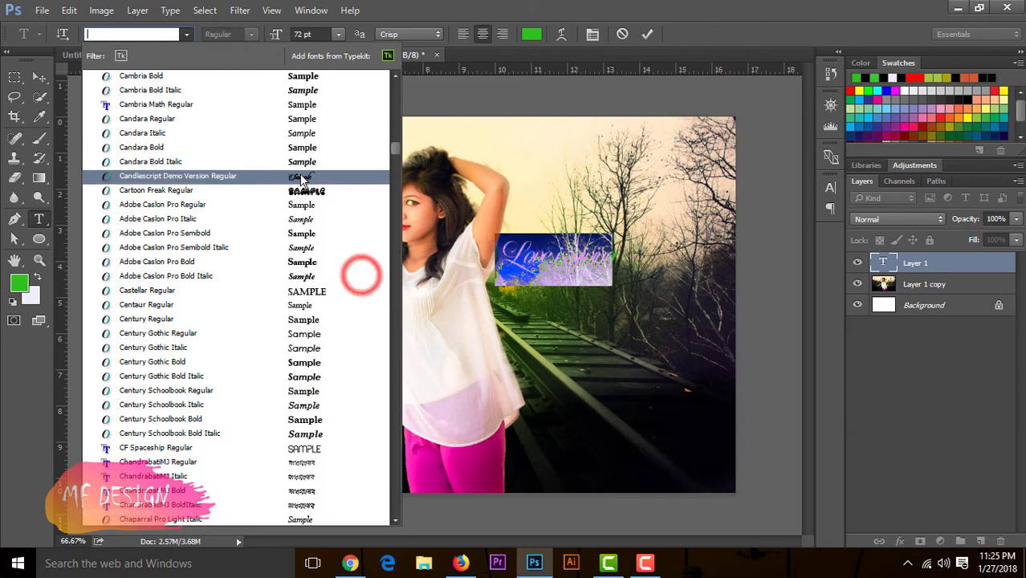
pyautogui.click(299, 175)
# Move the 'Love is giving' text left beside the girl and scale it up
pyautogui.click(38, 77)
pyautogui.moveTo(565, 270)
pyautogui.mouseDown()
pyautogui.moveTo(253, 315)
pyautogui.moveTo(212, 290)
pyautogui.mouseUp()
pyautogui.hotkey('ctrl', 't')
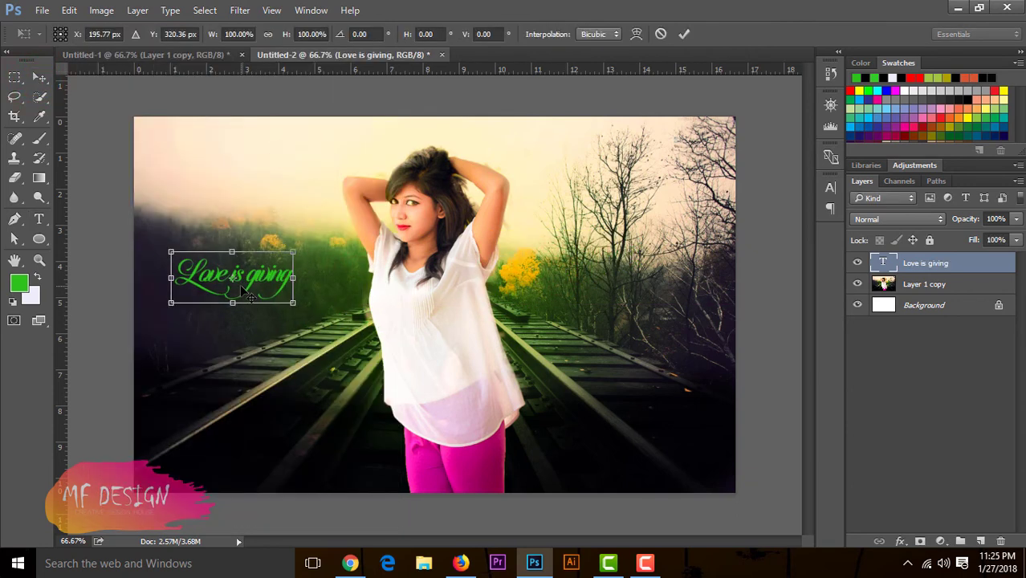
pyautogui.moveTo(280, 311); pyautogui.dragTo(317, 294)
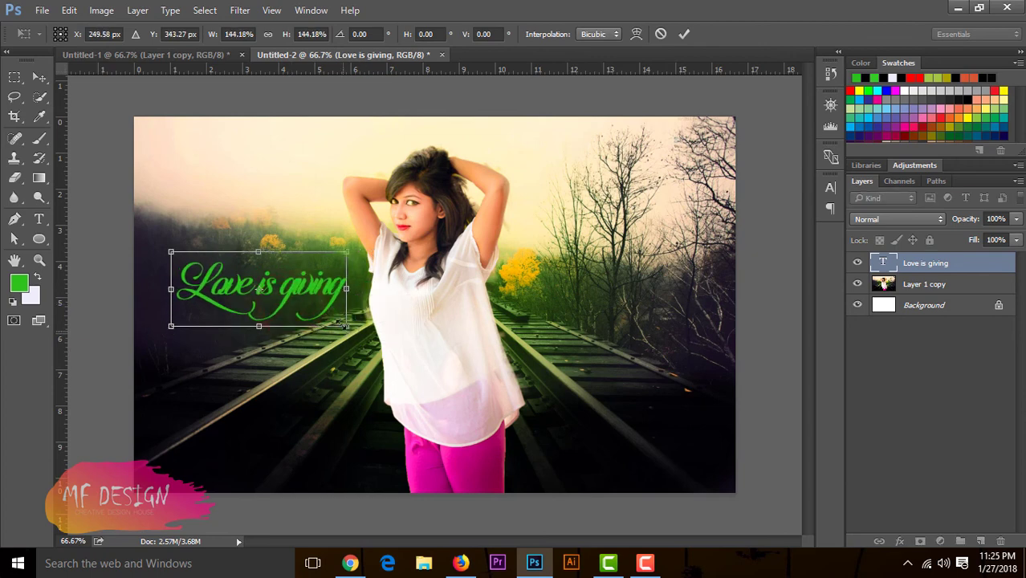
pyautogui.press('Return')
pyautogui.moveTo(237, 274); pyautogui.dragTo(232, 273)
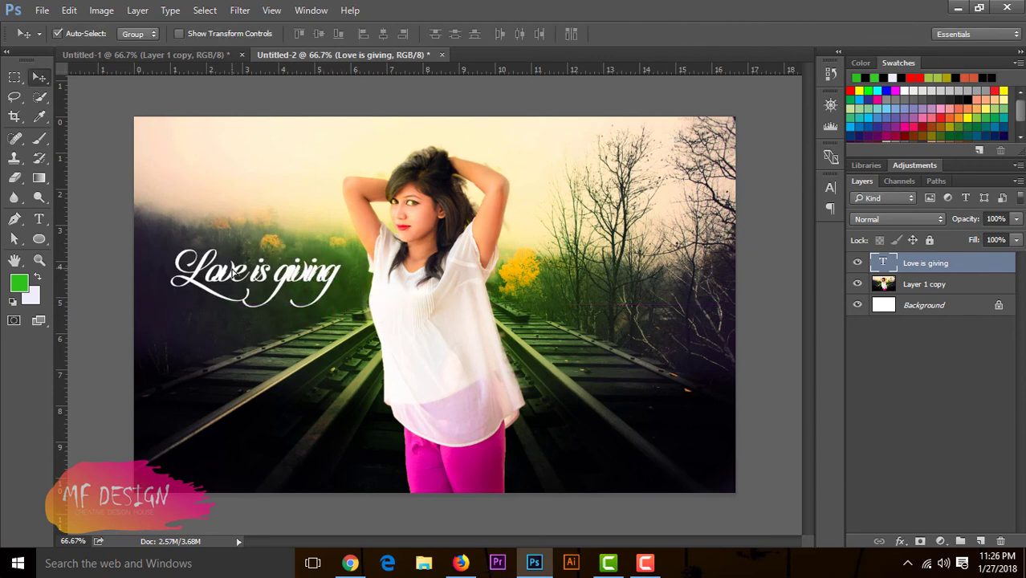